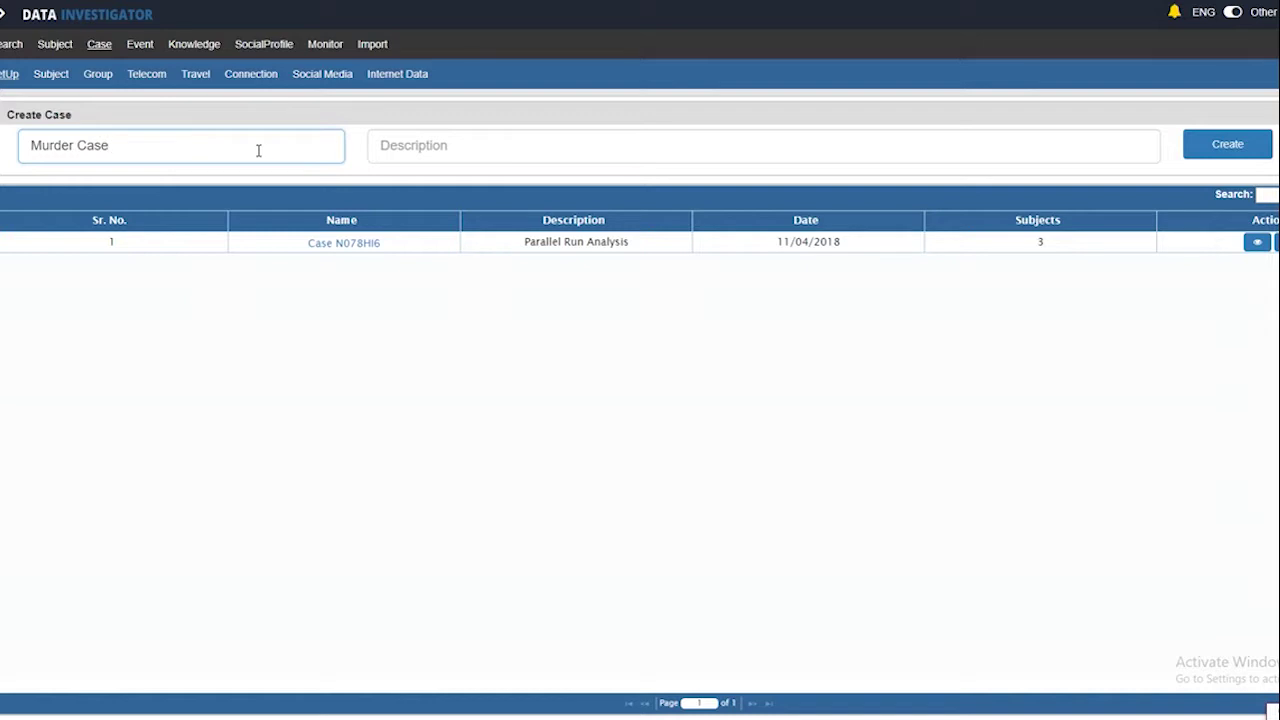
Create the case 'Murder Case' with the description 'Investigation by crime branch'
{"action": "left_click", "coordinate": [398, 148]}
{"action": "type", "text": "Investigation by crime branch"}
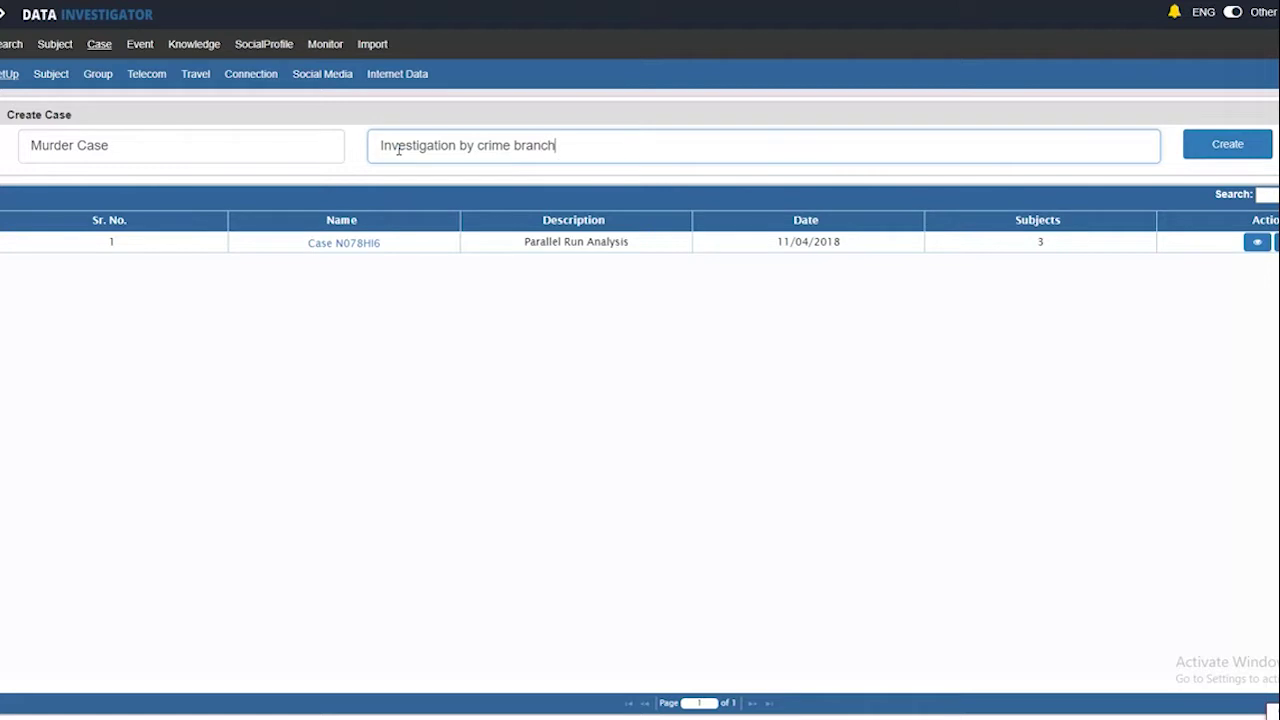
{"action": "left_click", "coordinate": [1200, 144]}
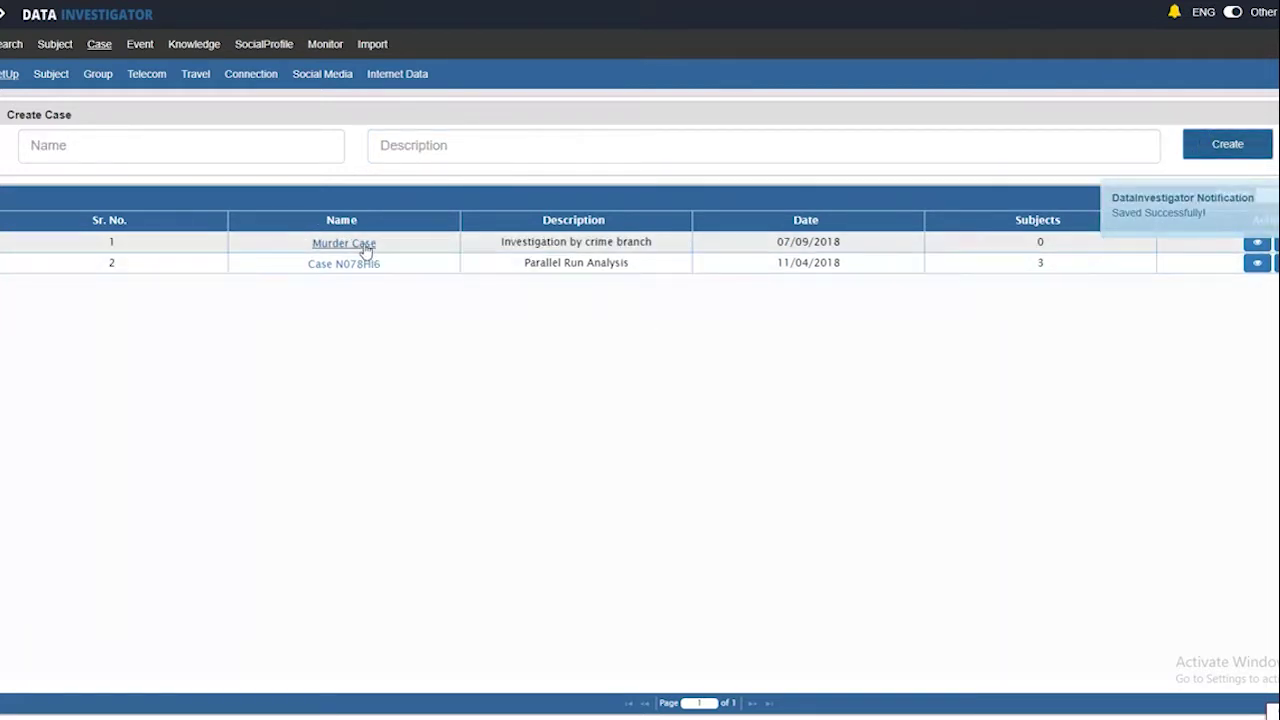
In Murder Case, add the subject found by phone number 0011
{"action": "left_click", "coordinate": [364, 246]}
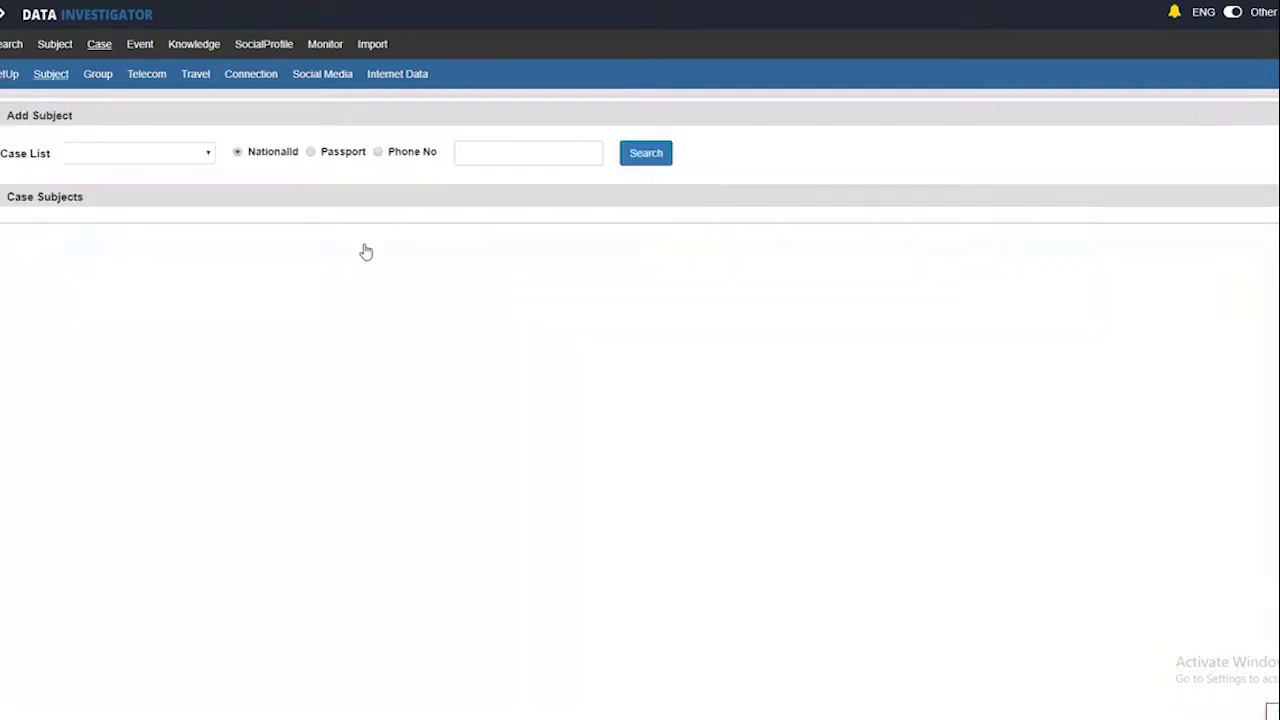
{"action": "left_click", "coordinate": [378, 152]}
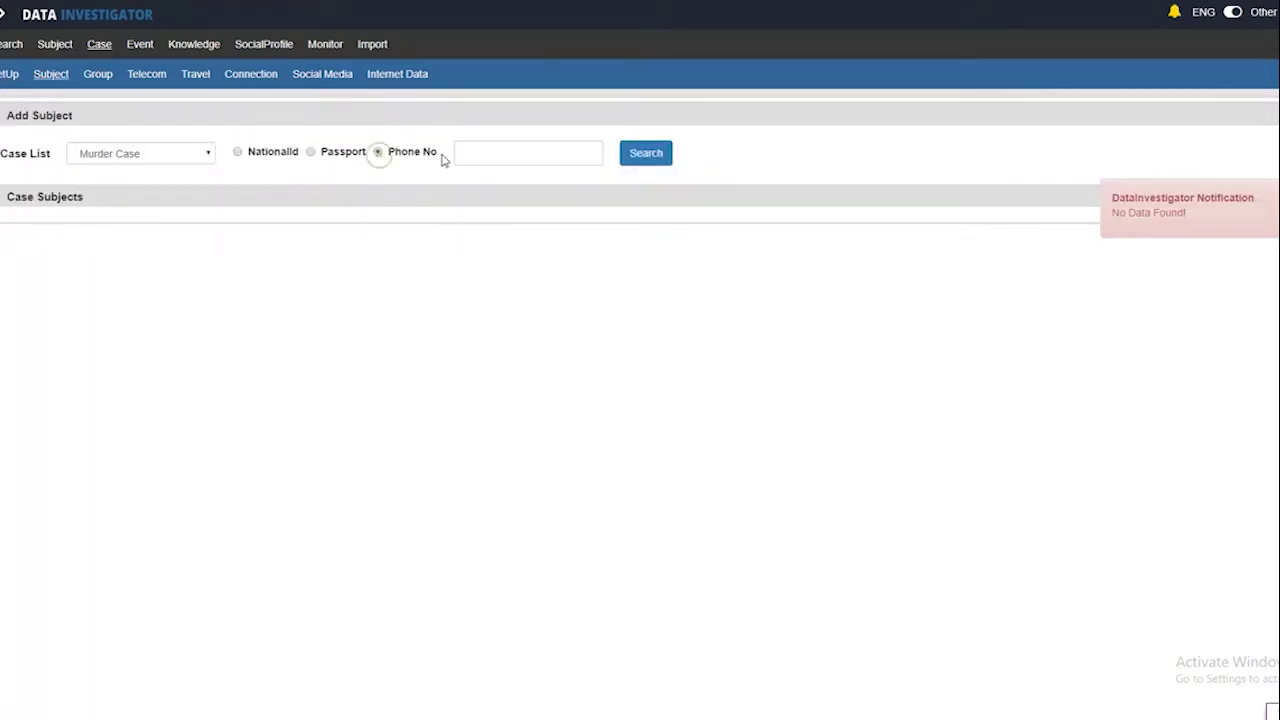
{"action": "left_click", "coordinate": [466, 152]}
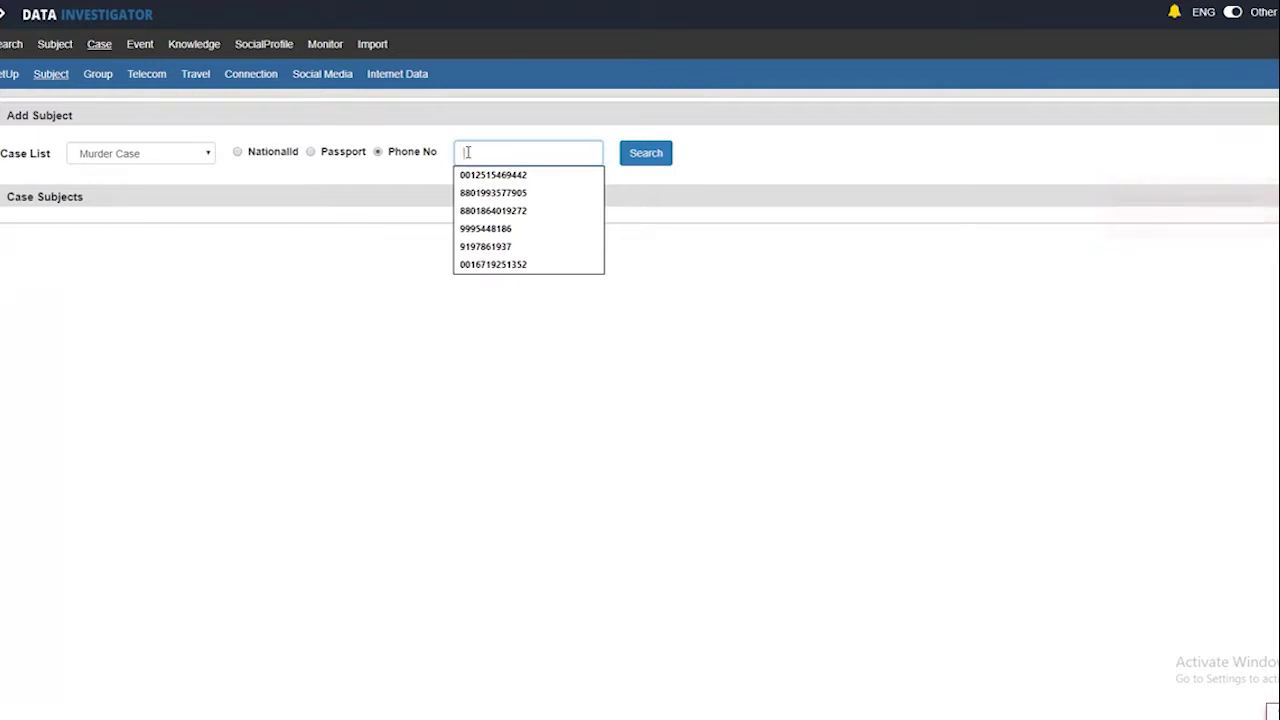
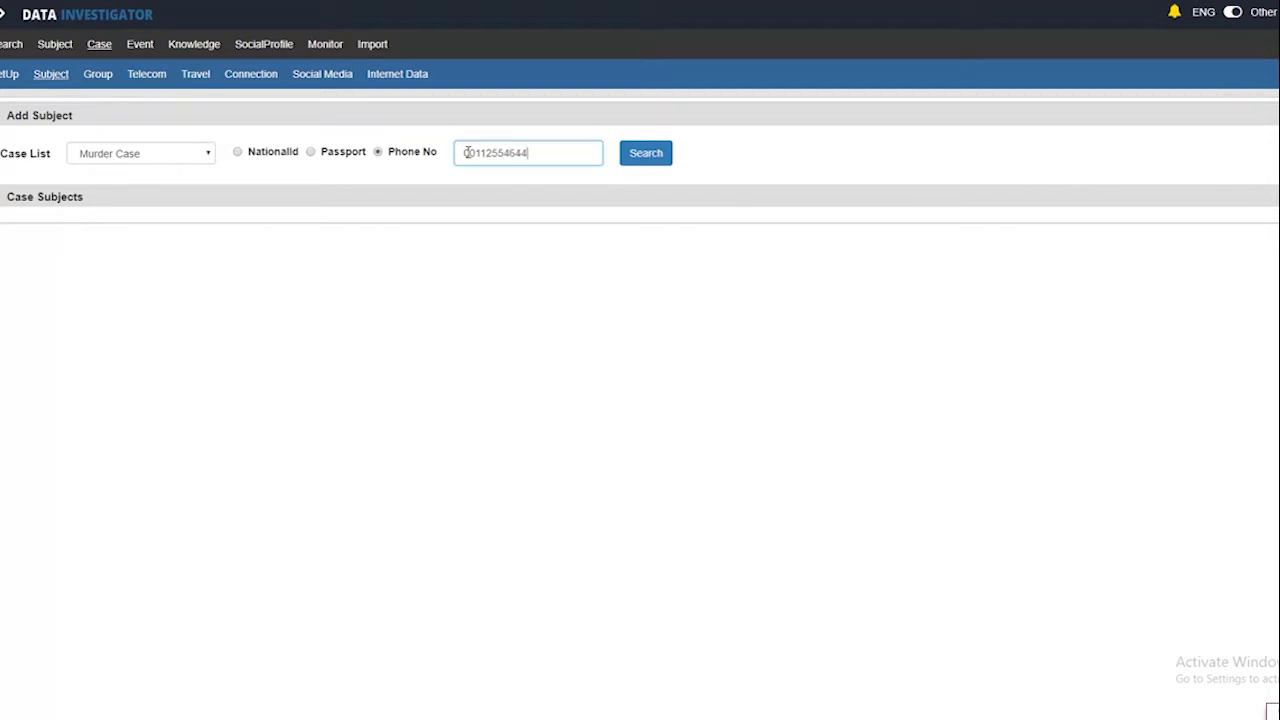
{"action": "left_click", "coordinate": [637, 154]}
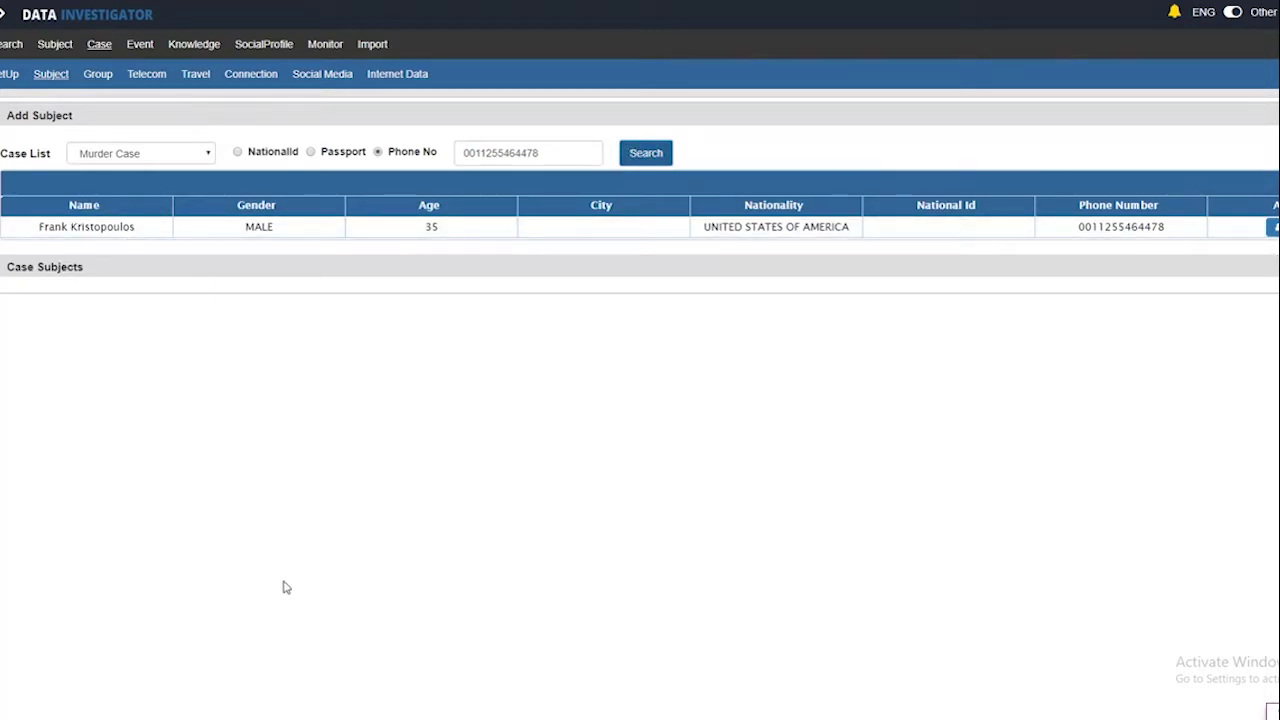
{"action": "left_click", "coordinate": [1272, 227]}
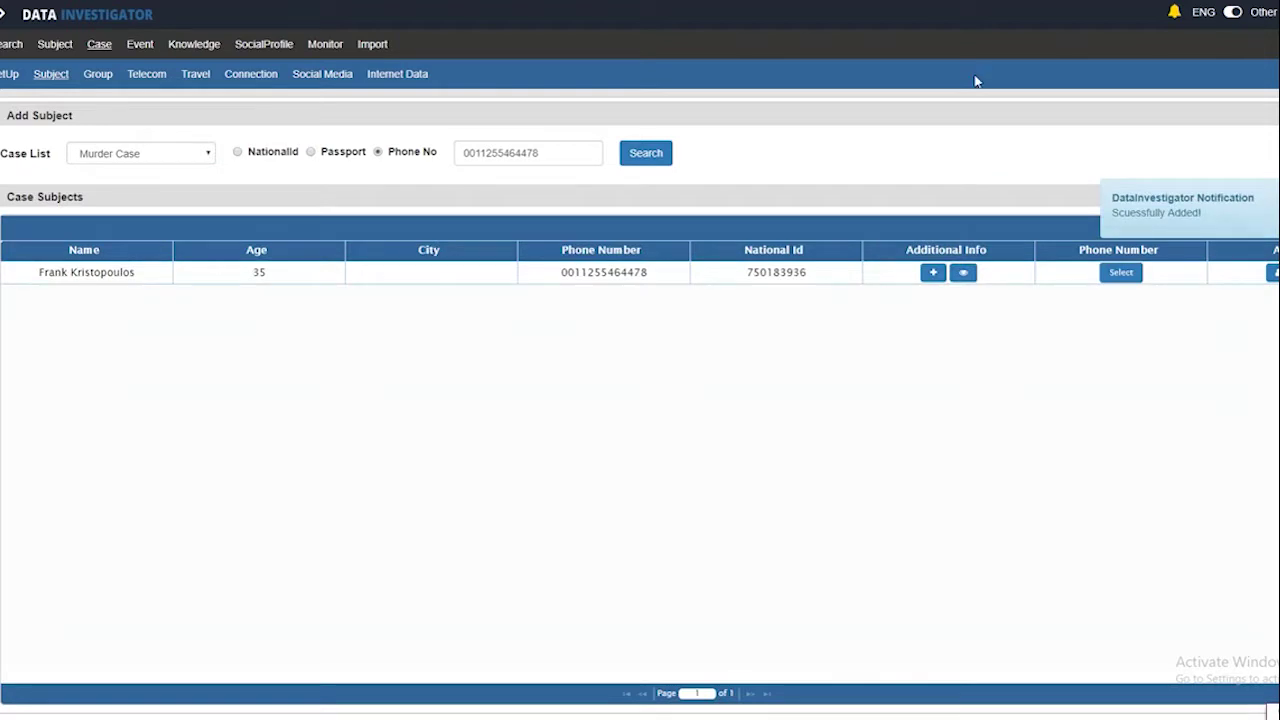
Add the subjects found by phone numbers 00125 and 0016
{"action": "left_click_drag", "start_coordinate": [551, 152], "coordinate": [449, 149]}
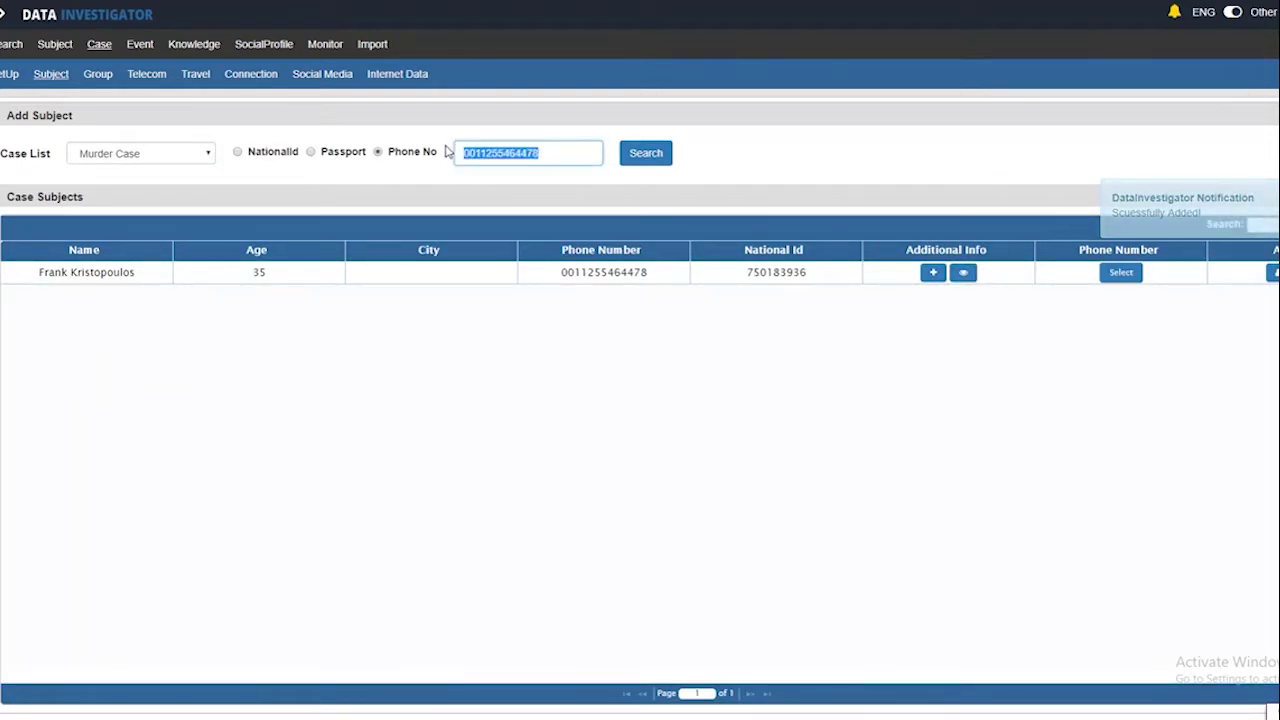
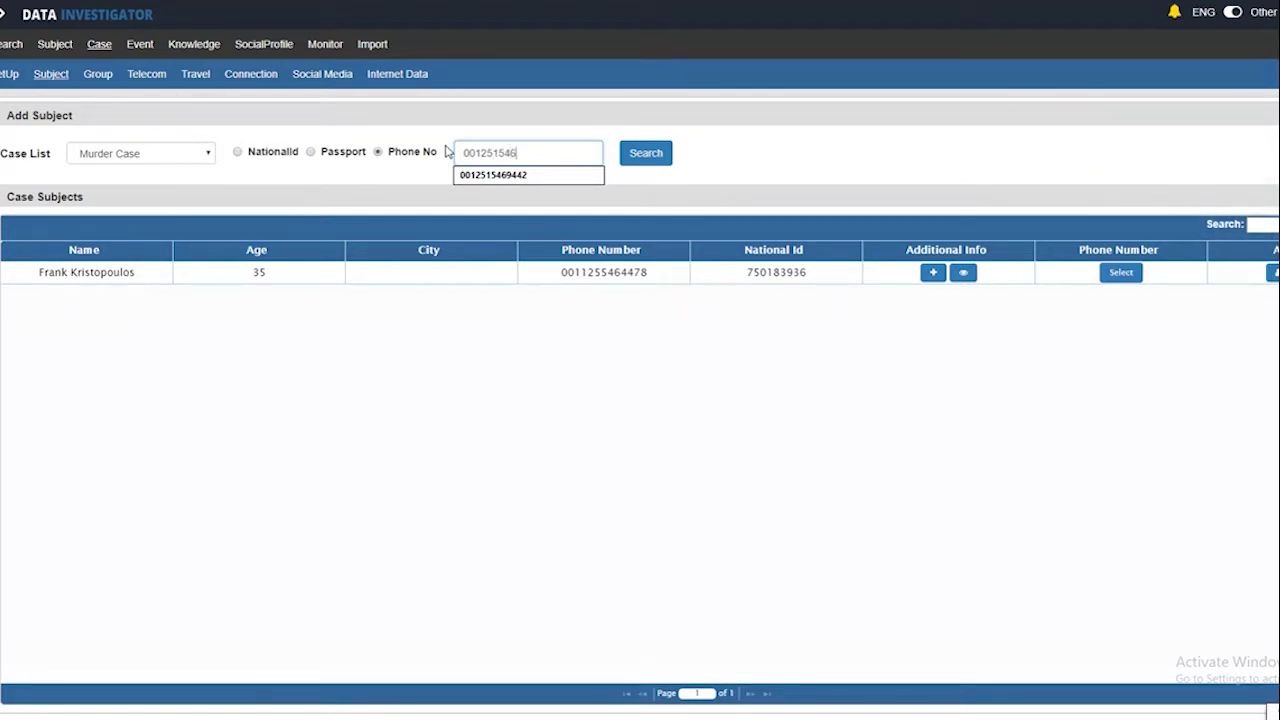
{"action": "left_click", "coordinate": [652, 160]}
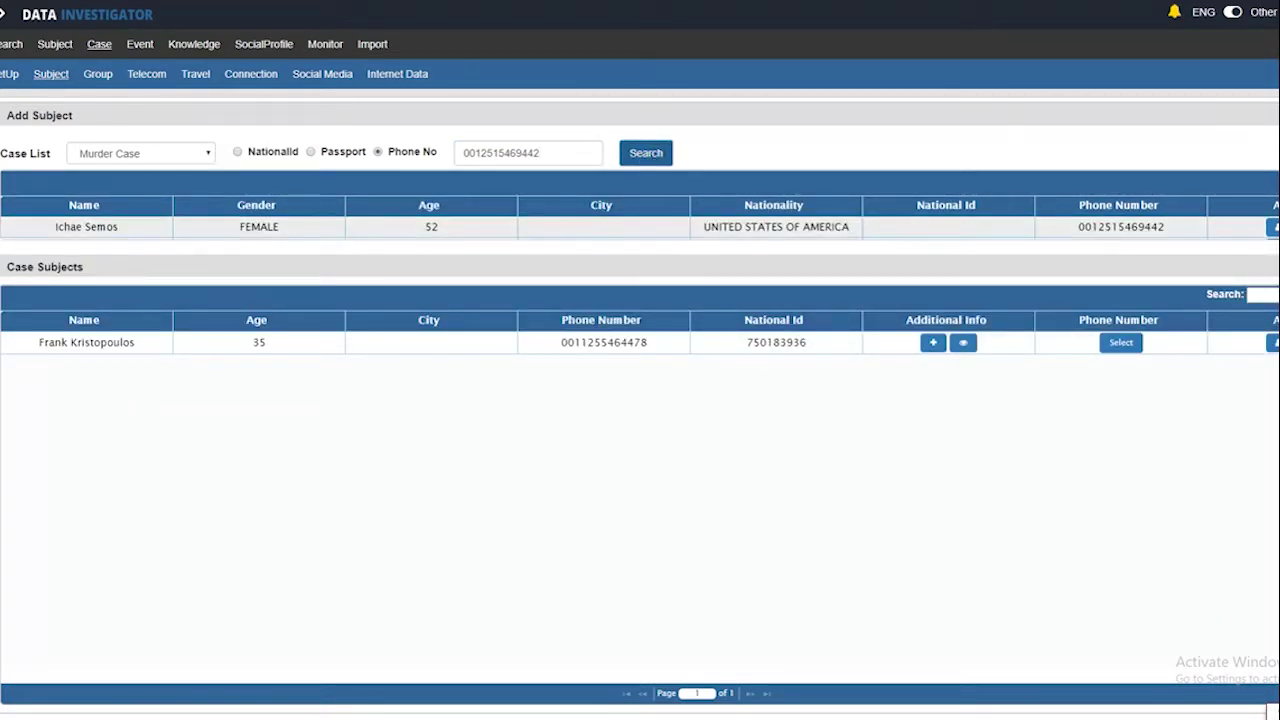
{"action": "left_click", "coordinate": [1273, 227]}
{"action": "left_click_drag", "start_coordinate": [546, 152], "coordinate": [456, 156]}
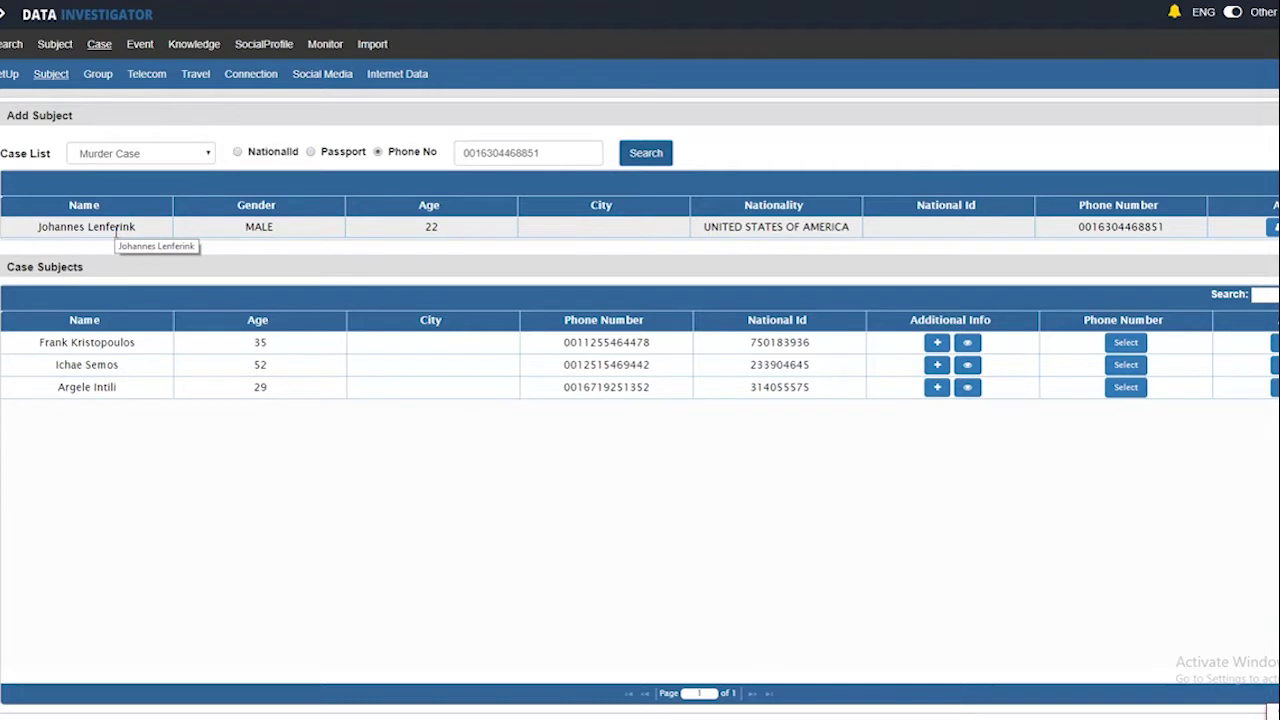
{"action": "left_click", "coordinate": [1273, 226]}
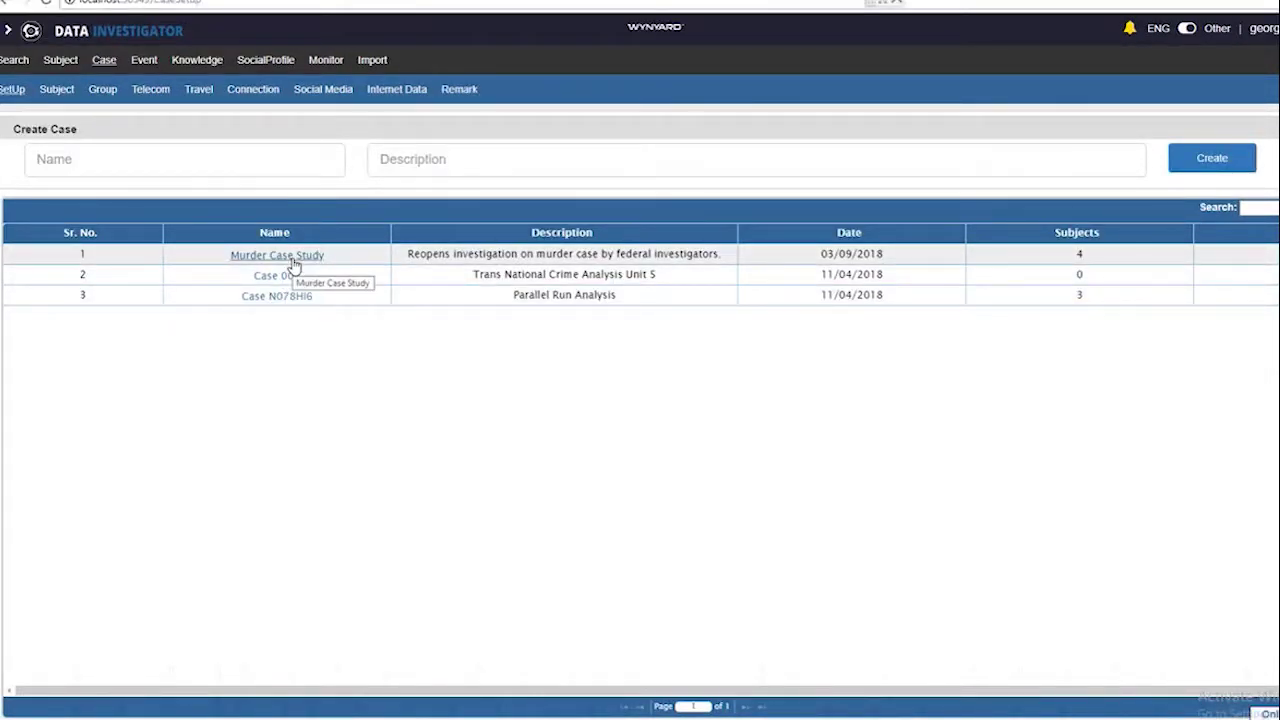
Open Murder Case Study and go to the Telecom Commute Map
{"action": "left_click", "coordinate": [292, 259]}
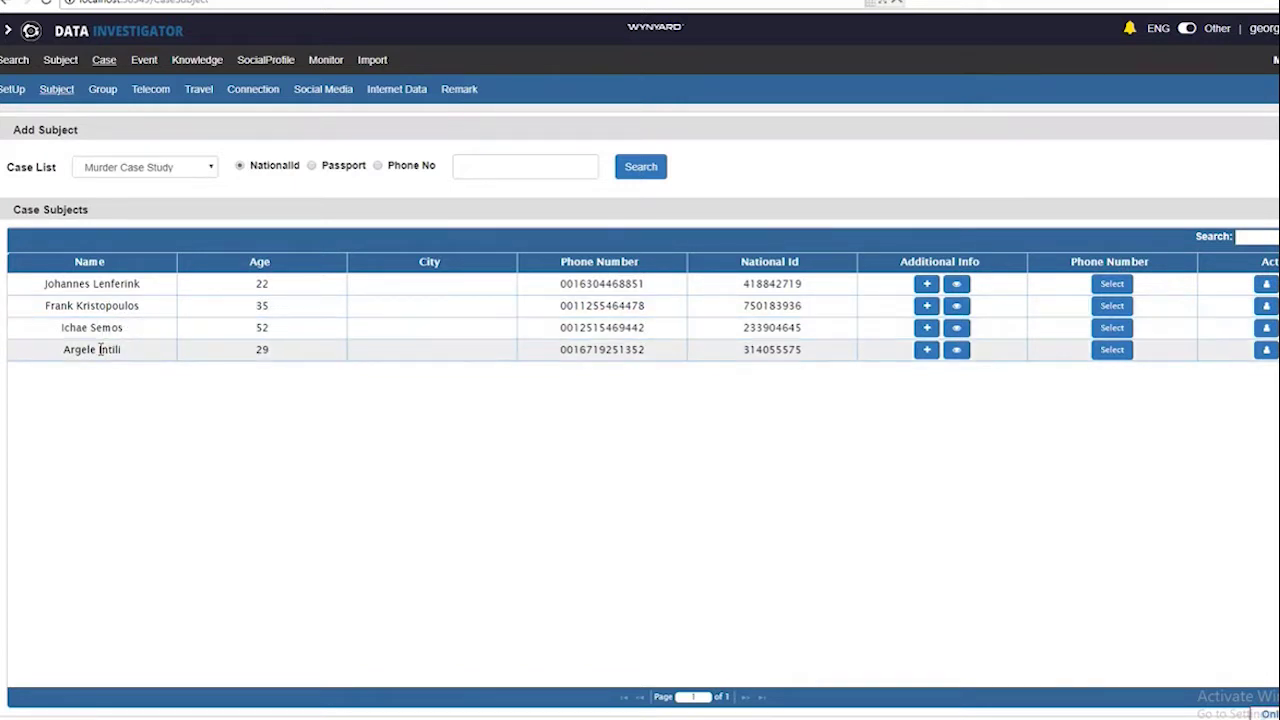
{"action": "left_click", "coordinate": [154, 94]}
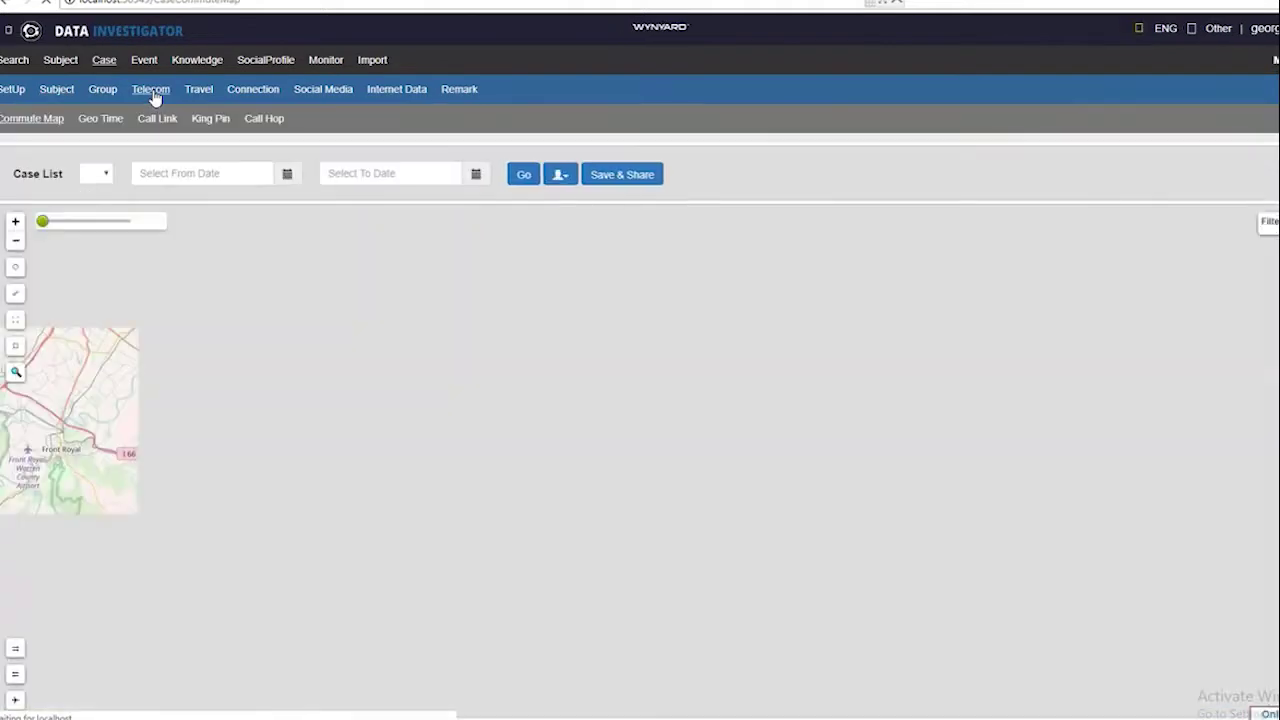
Plot the case subjects' tracks on the Commute Map, centred on the Capitol Hill markers
{"action": "left_click", "coordinate": [612, 175]}
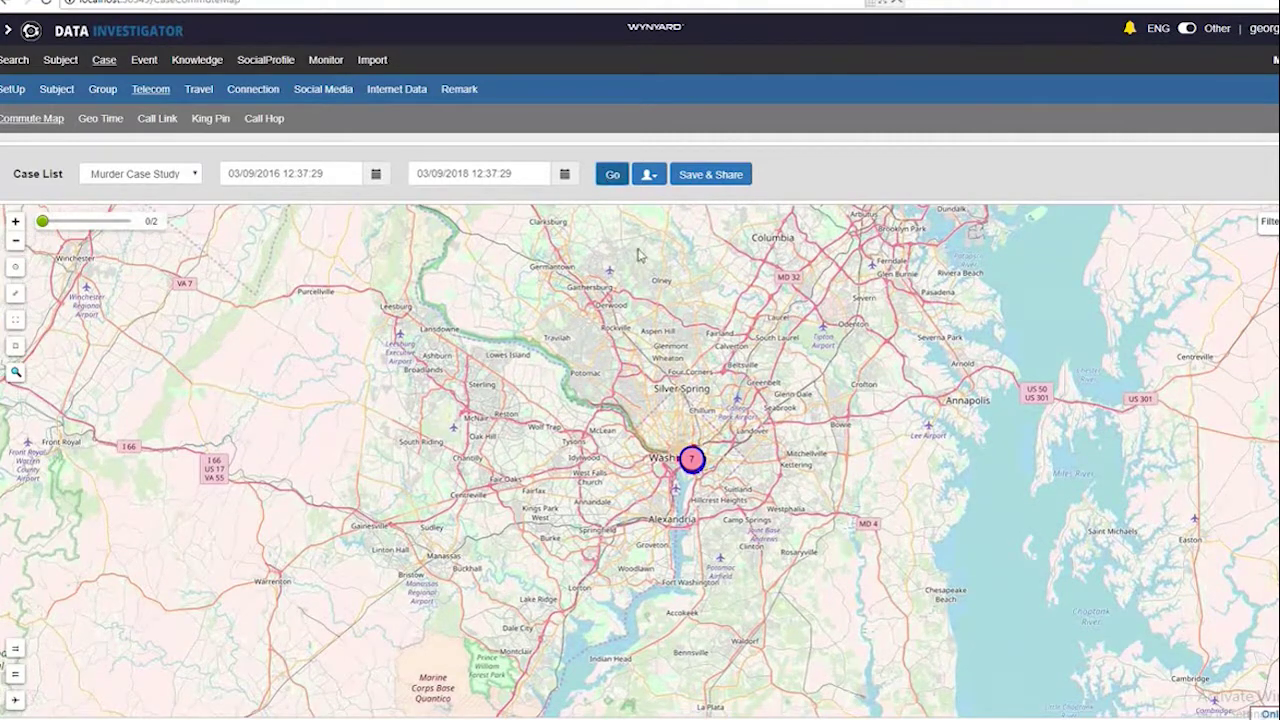
{"action": "scroll", "coordinate": [716, 486], "scroll_direction": "up", "scroll_amount": 5}
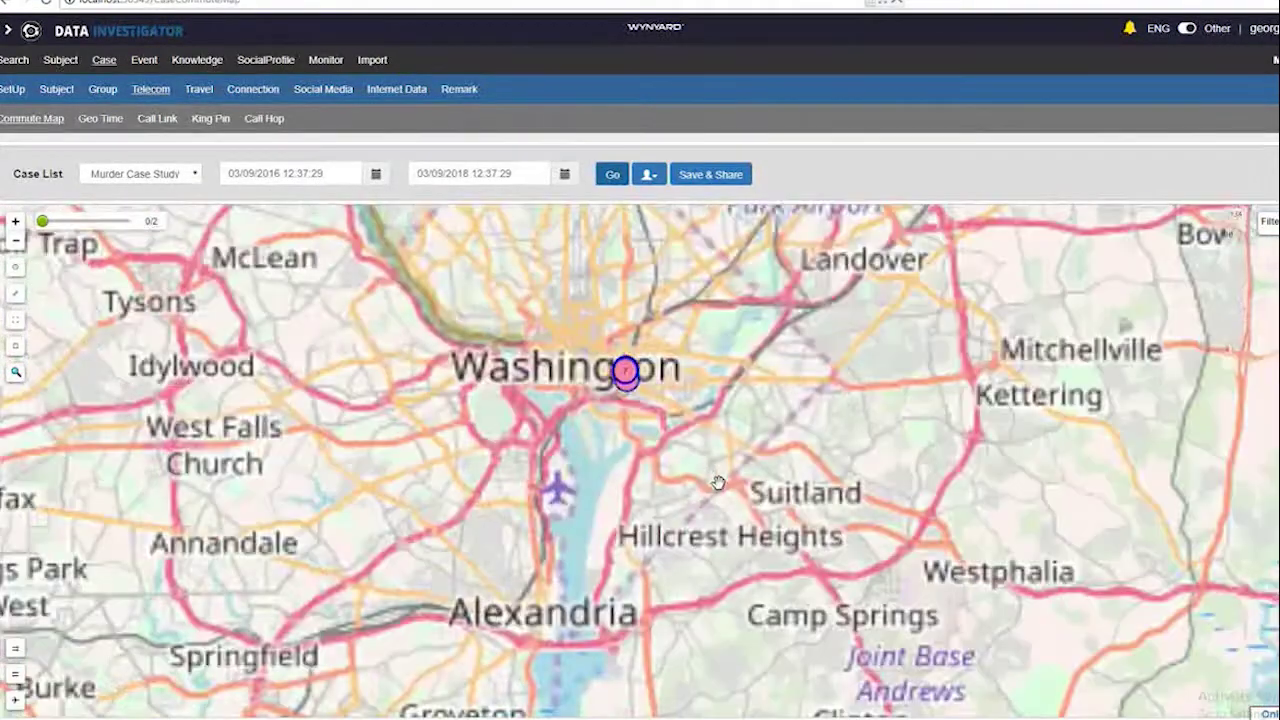
{"action": "scroll", "coordinate": [693, 507], "scroll_direction": "up", "scroll_amount": 3}
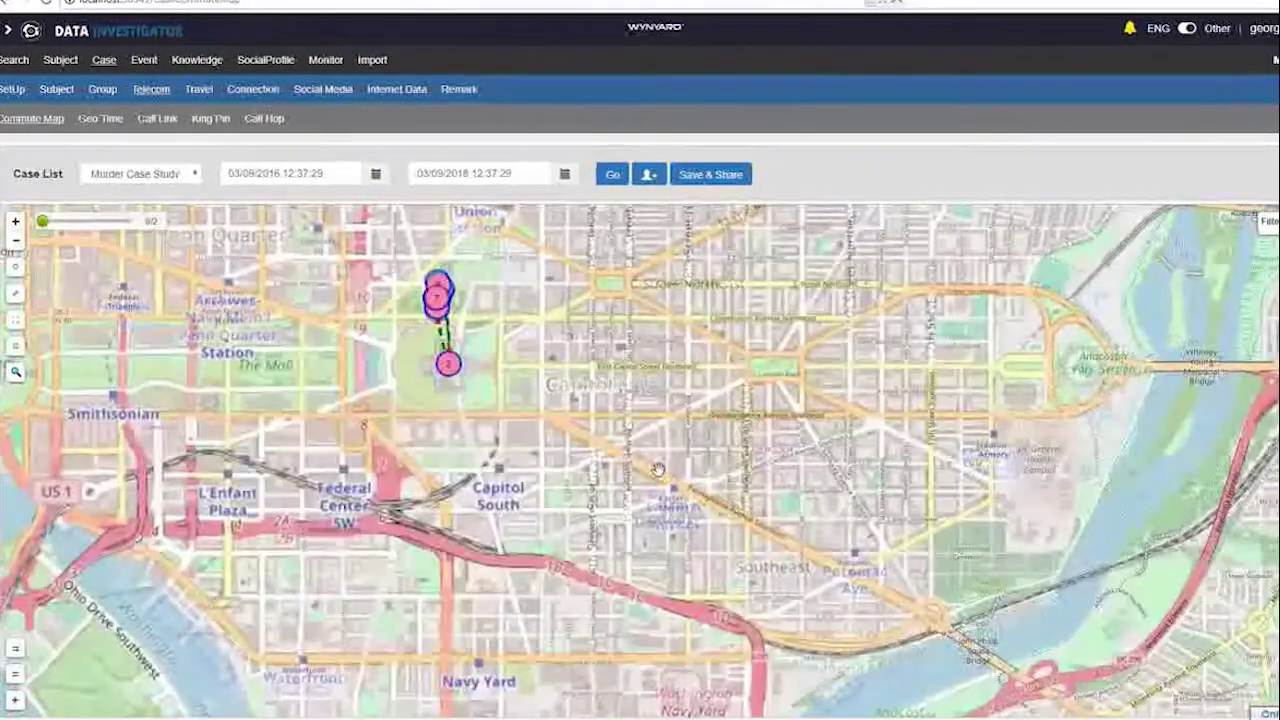
{"action": "left_click_drag", "start_coordinate": [561, 331], "coordinate": [808, 507]}
{"action": "scroll", "coordinate": [808, 507], "scroll_direction": "up", "scroll_amount": 2}
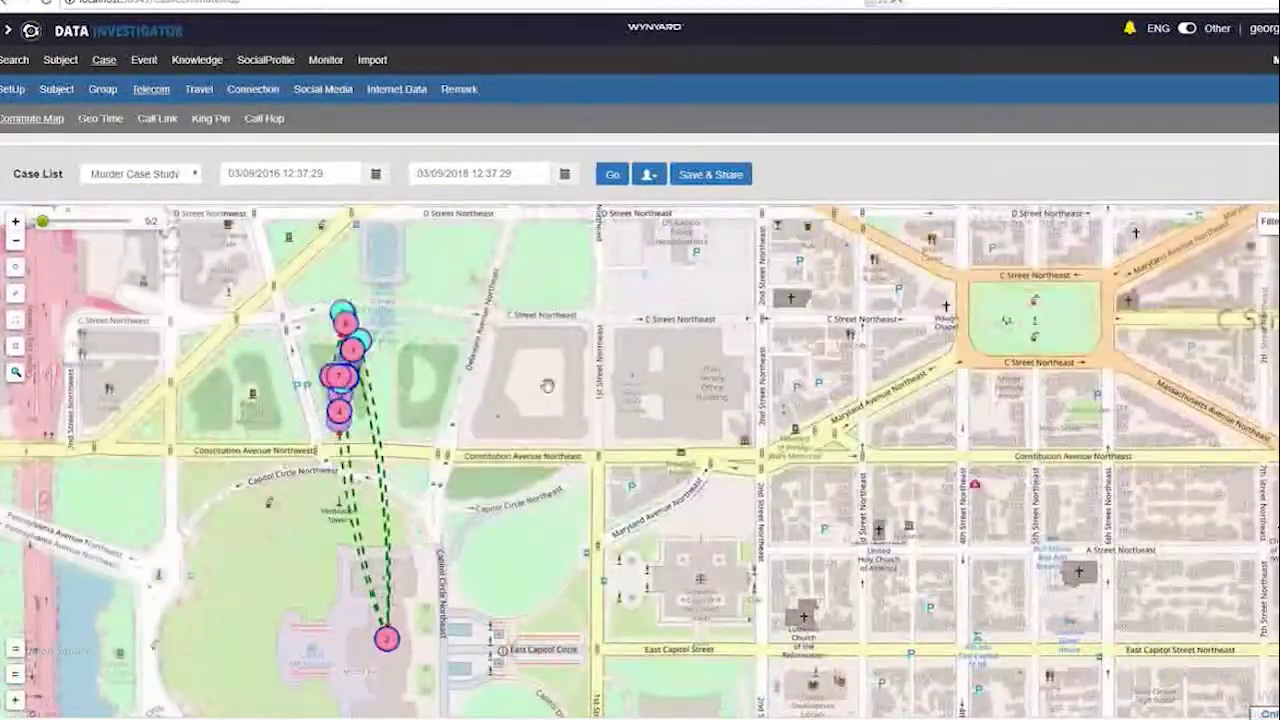
Hide each subject's track in turn, then show the last subject's track again
{"action": "left_click", "coordinate": [648, 176]}
{"action": "left_click", "coordinate": [648, 230]}
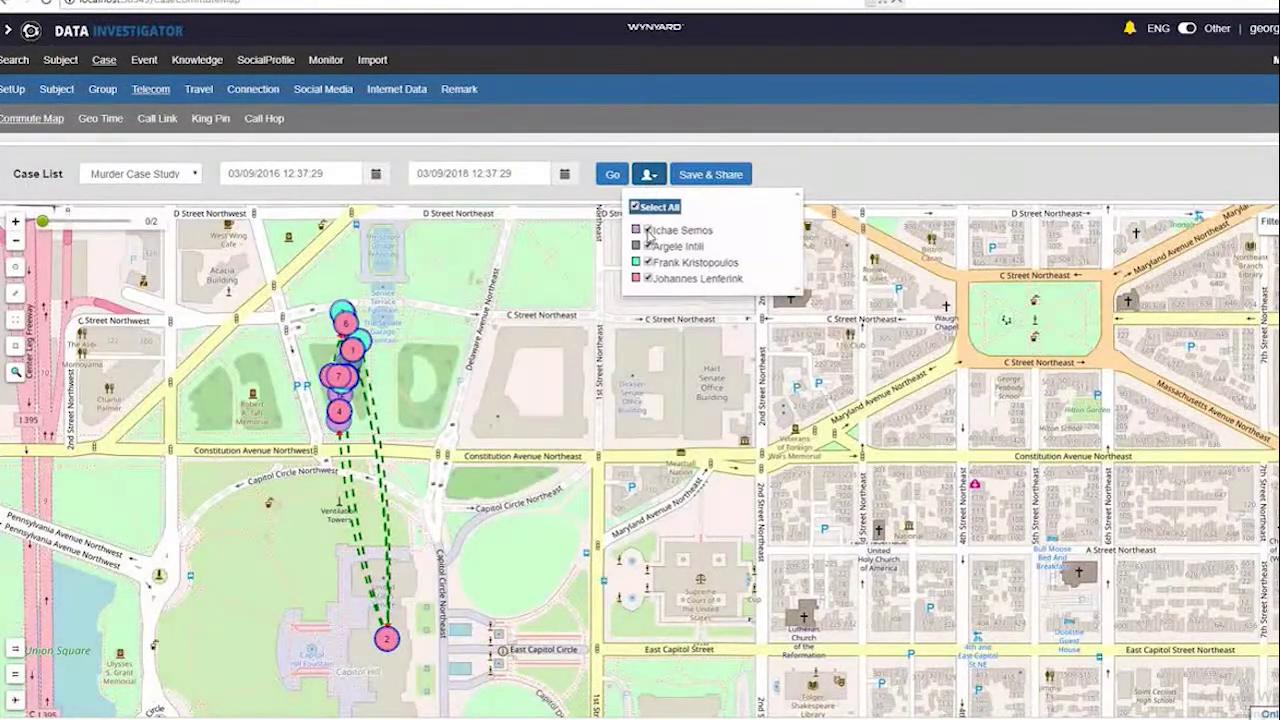
{"action": "left_click", "coordinate": [648, 246]}
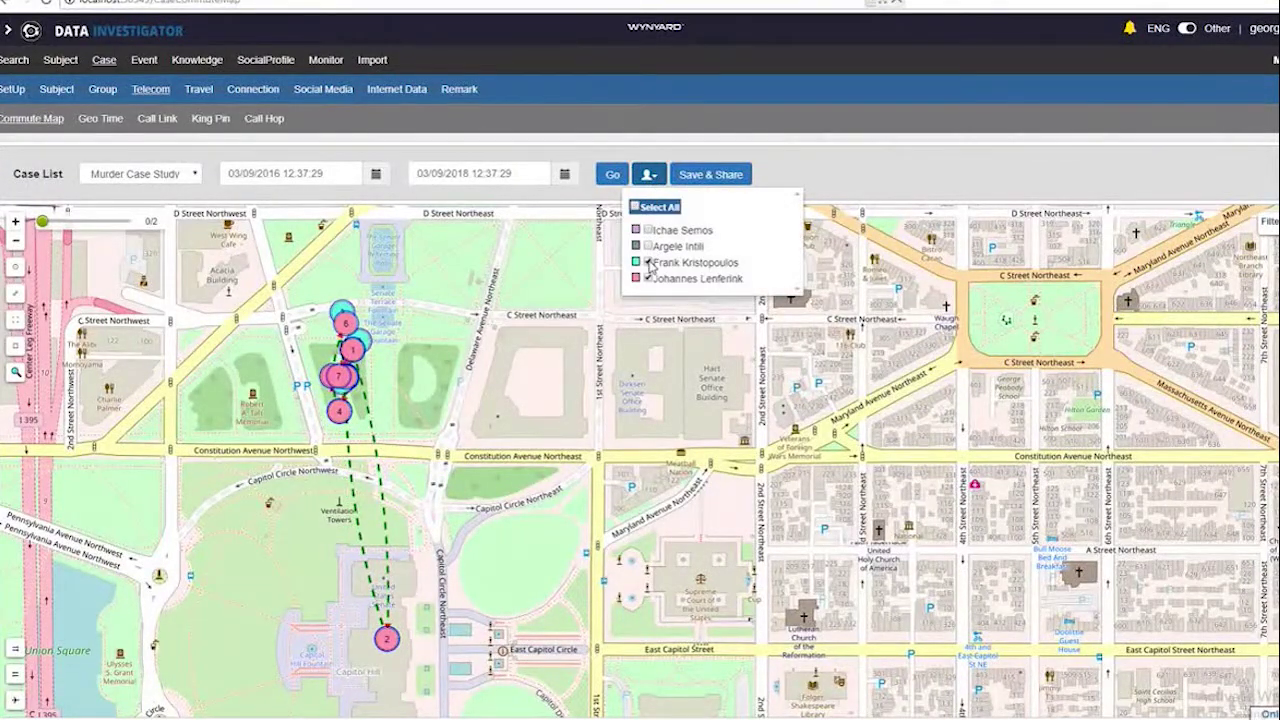
{"action": "left_click", "coordinate": [648, 263]}
{"action": "left_click", "coordinate": [648, 279]}
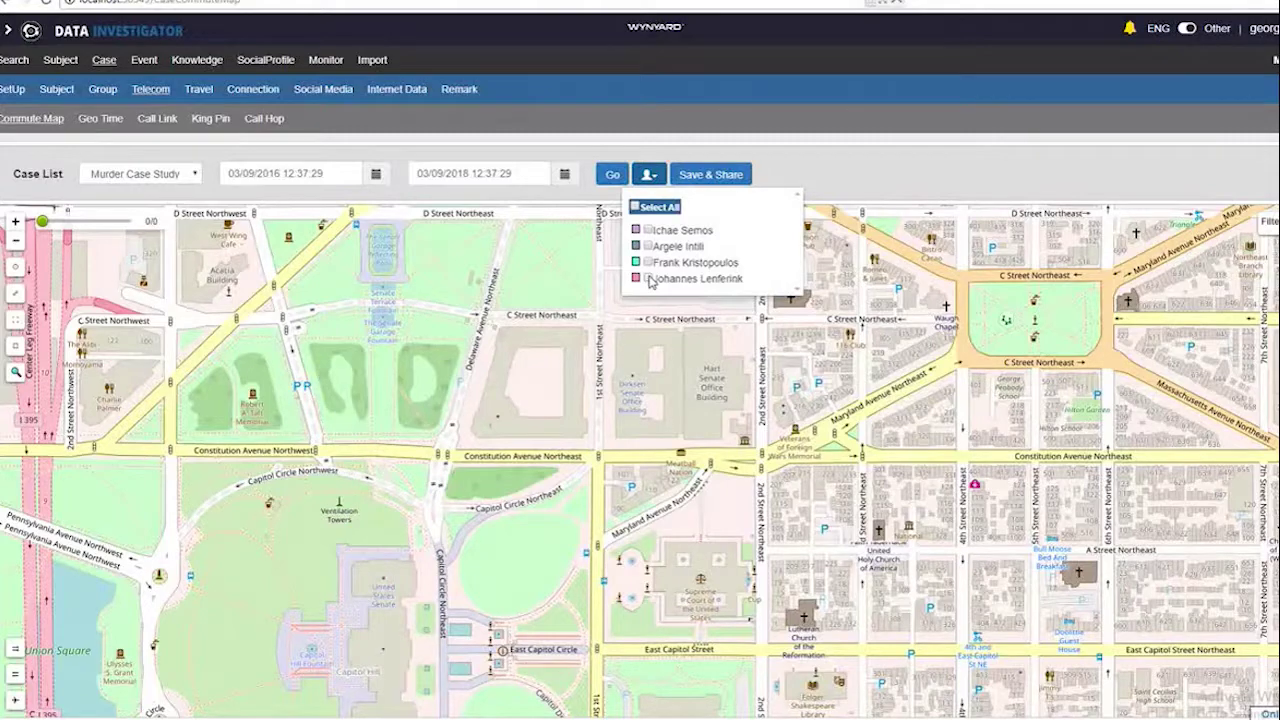
{"action": "left_click", "coordinate": [648, 279]}
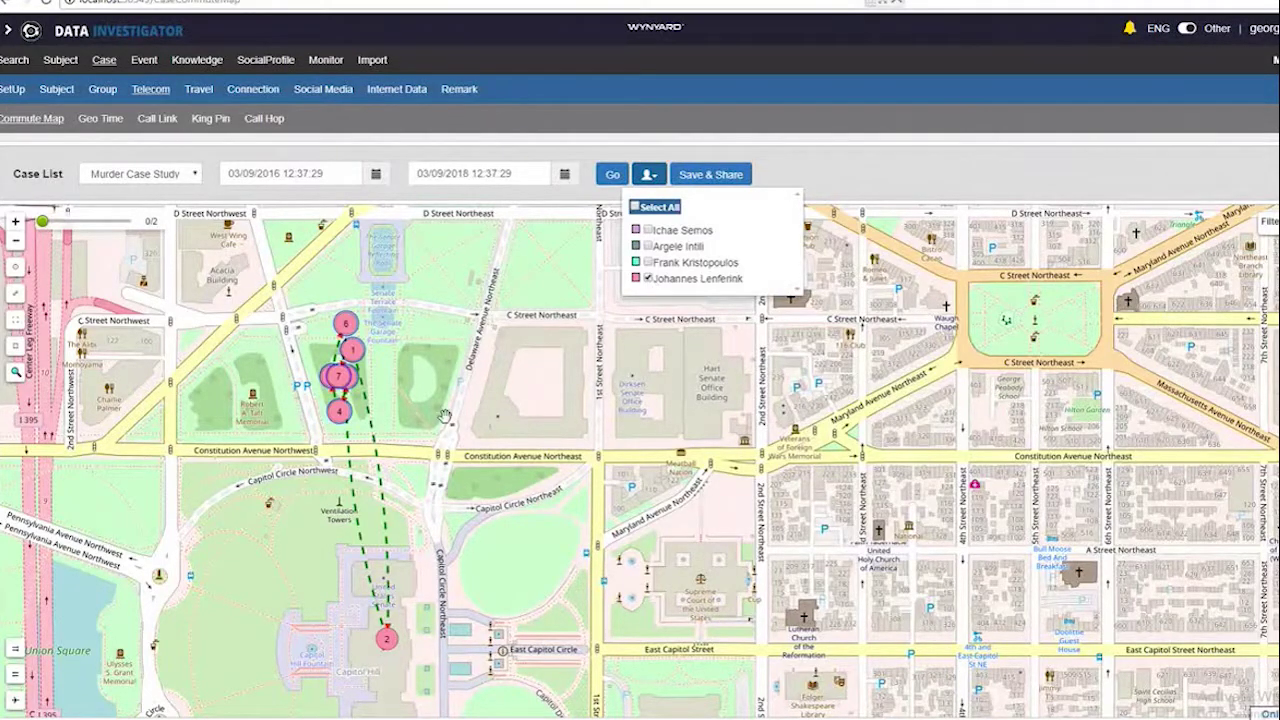
Switch from the Commute Map to the Geo Time map view
{"action": "scroll", "coordinate": [445, 416], "scroll_direction": "up", "scroll_amount": 2}
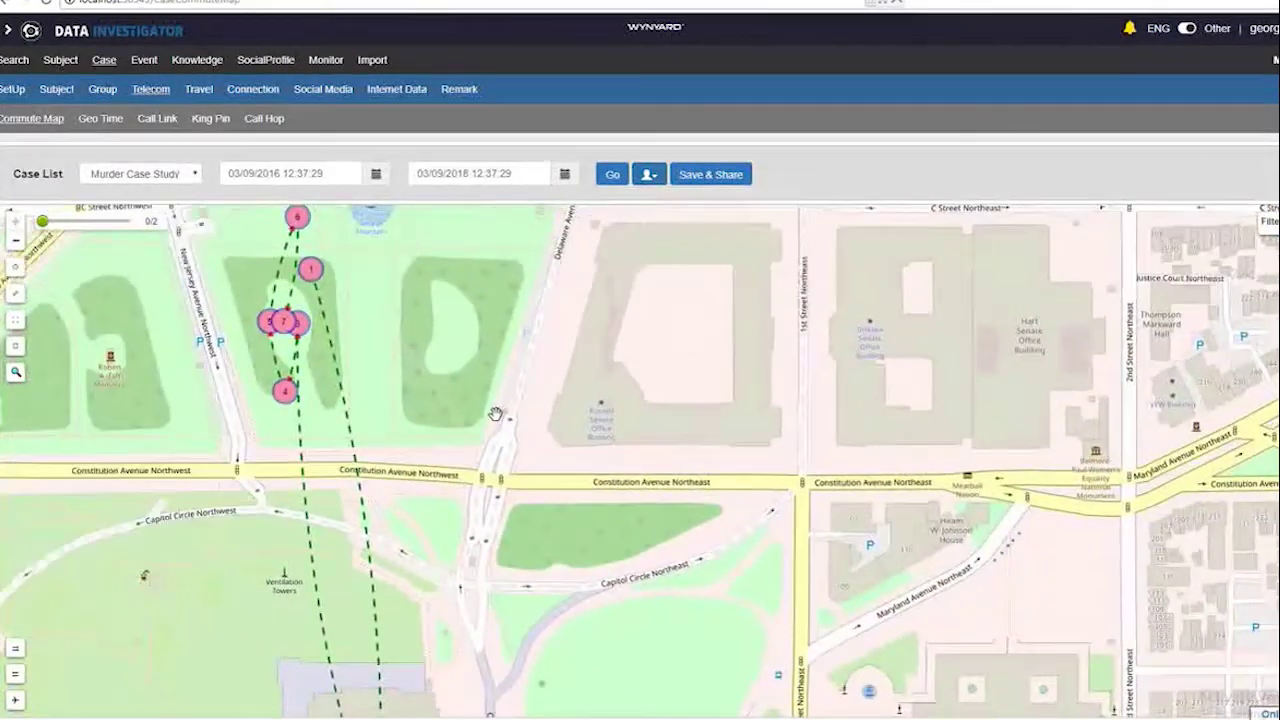
{"action": "scroll", "coordinate": [497, 417], "scroll_direction": "down", "scroll_amount": 2}
{"action": "mouse_move", "coordinate": [438, 632]}
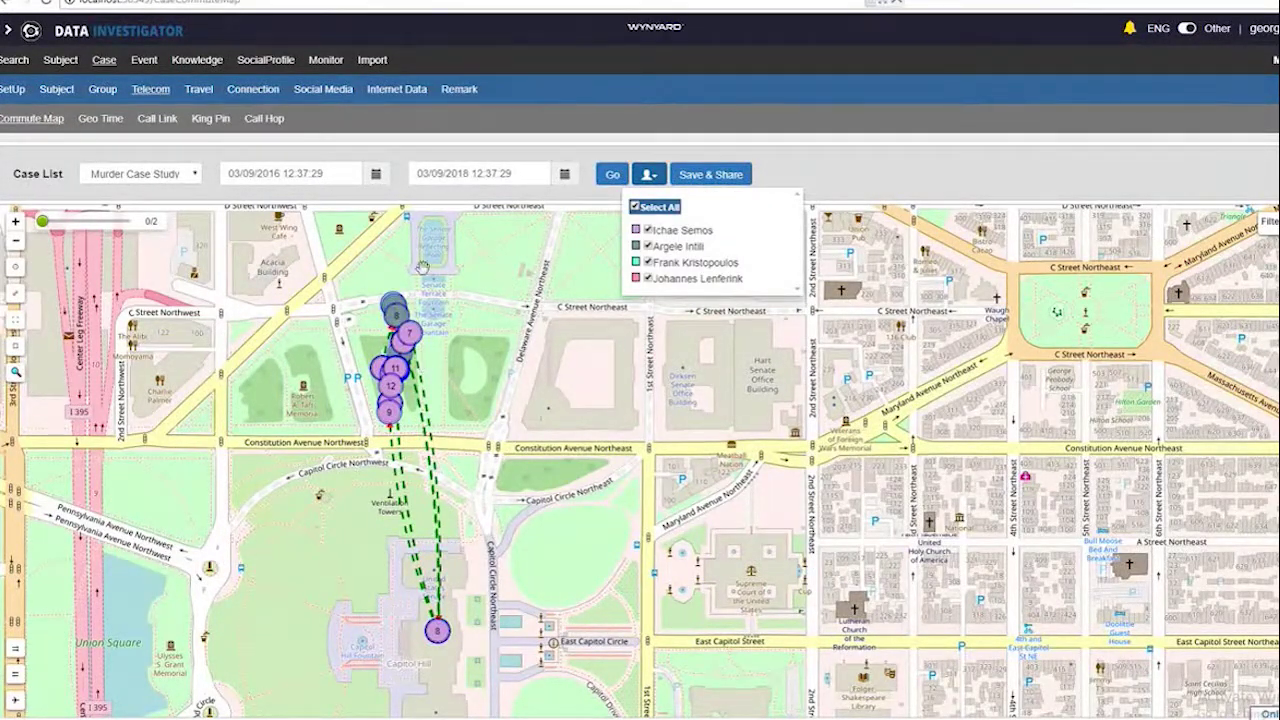
{"action": "left_click", "coordinate": [100, 119]}
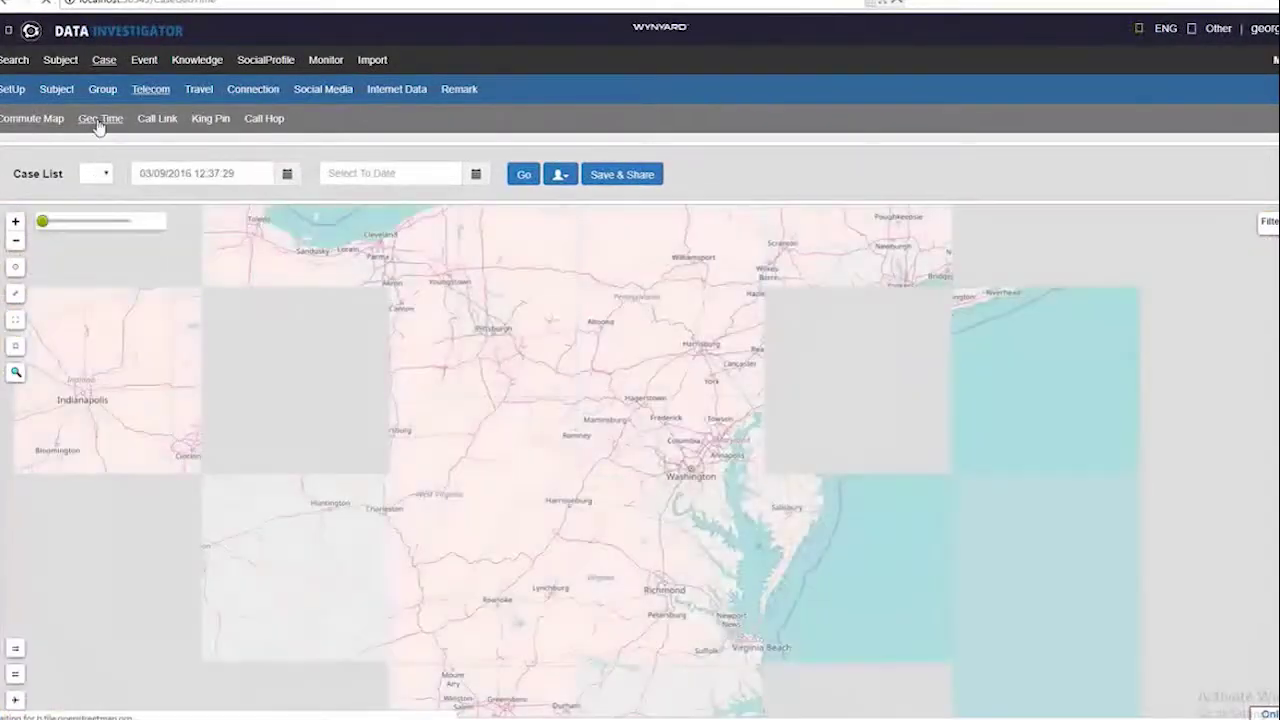
Plot the suspects' location clusters on Geo Time, then hide three suspects
{"action": "left_click", "coordinate": [607, 175]}
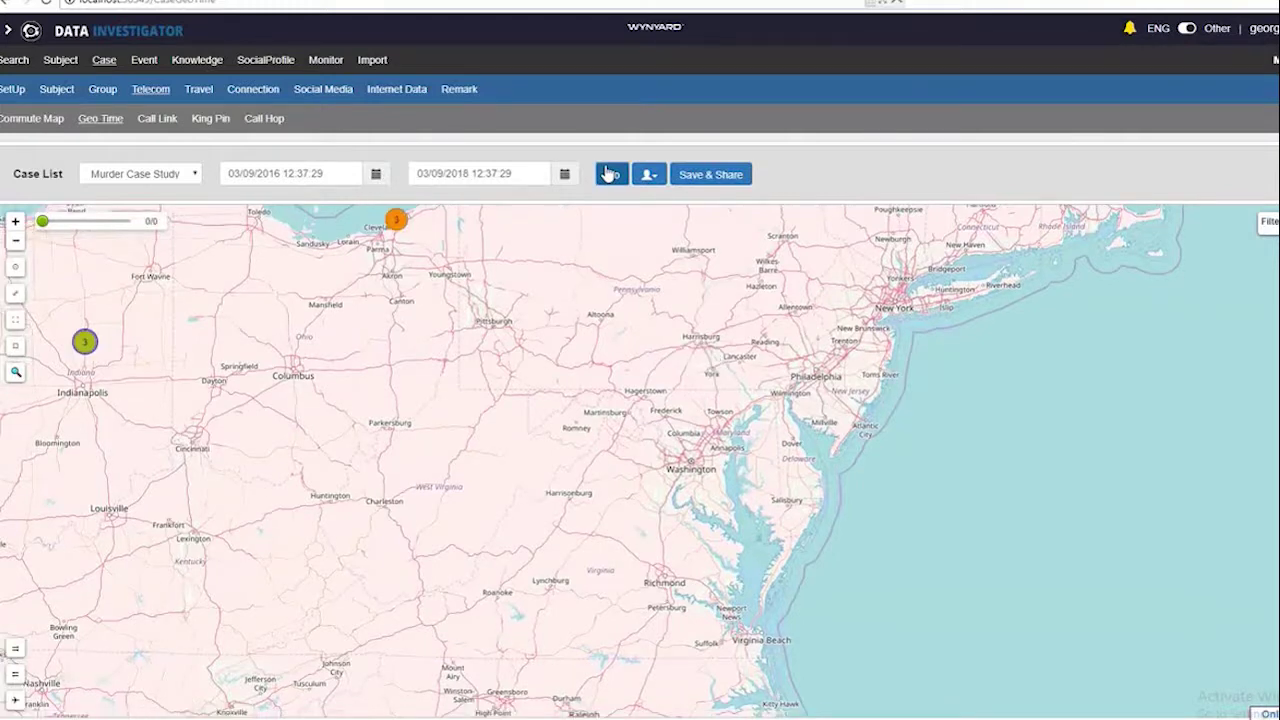
{"action": "scroll", "coordinate": [441, 320], "scroll_direction": "down", "scroll_amount": 4}
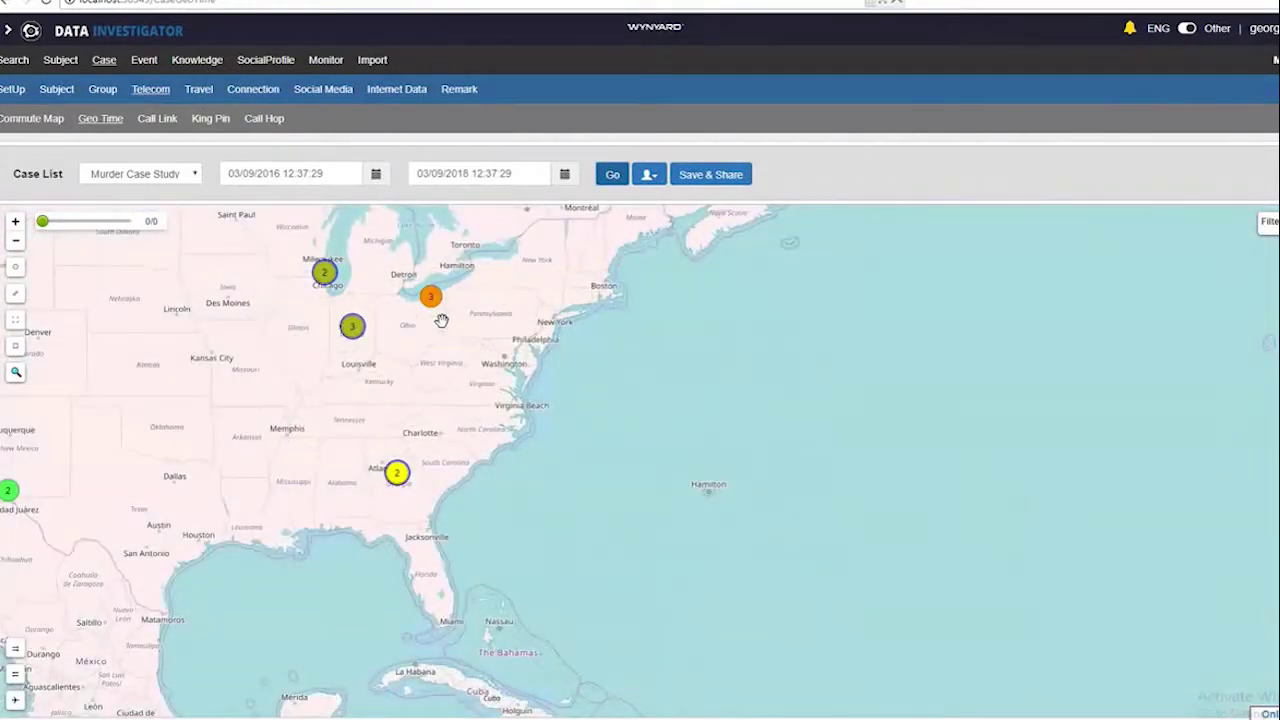
{"action": "left_click", "coordinate": [650, 177]}
{"action": "left_click", "coordinate": [641, 231]}
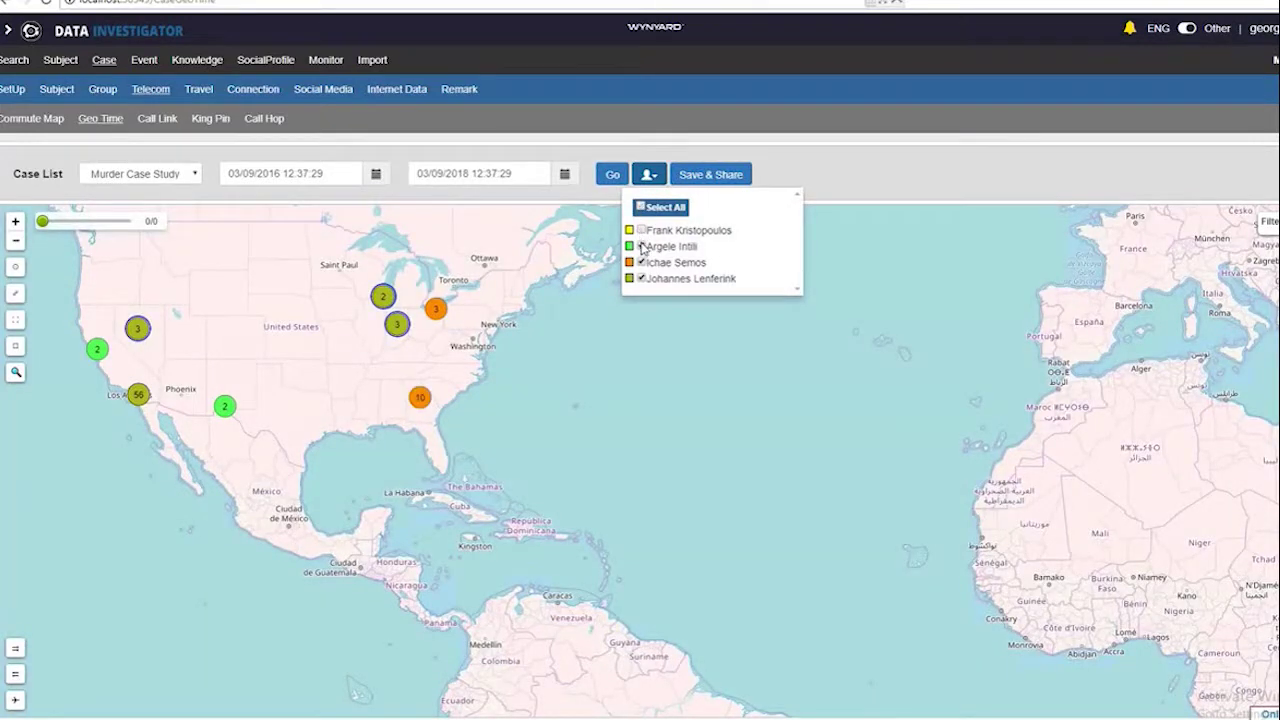
{"action": "left_click", "coordinate": [641, 247]}
{"action": "left_click", "coordinate": [640, 263]}
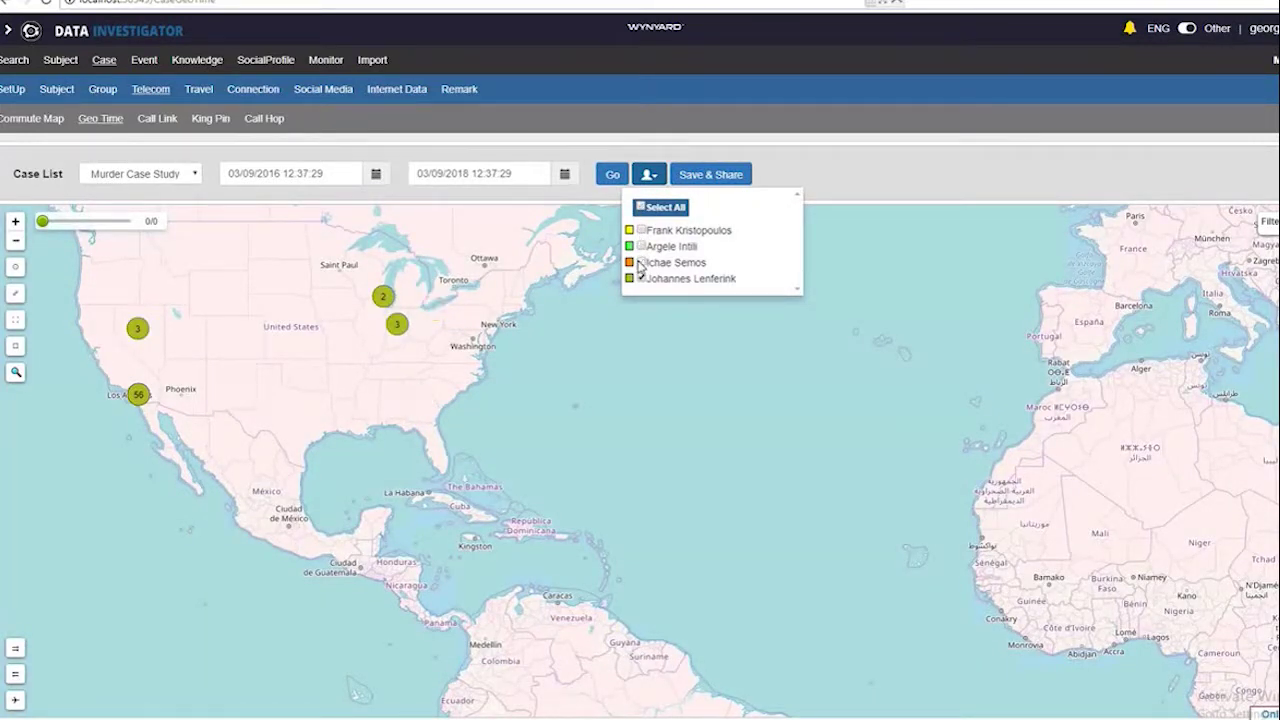
Show all four suspects' locations again and move to the Call Link view
{"action": "mouse_move", "coordinate": [405, 334]}
{"action": "mouse_move", "coordinate": [133, 402]}
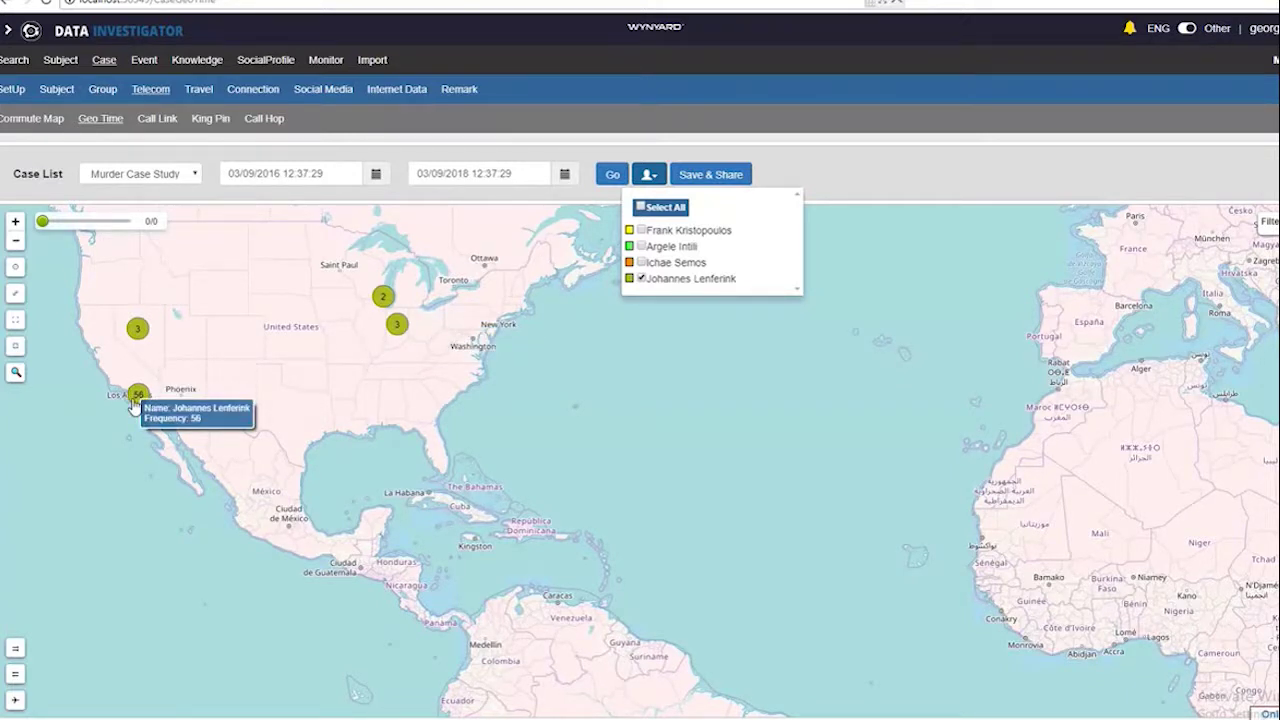
{"action": "left_click", "coordinate": [641, 207]}
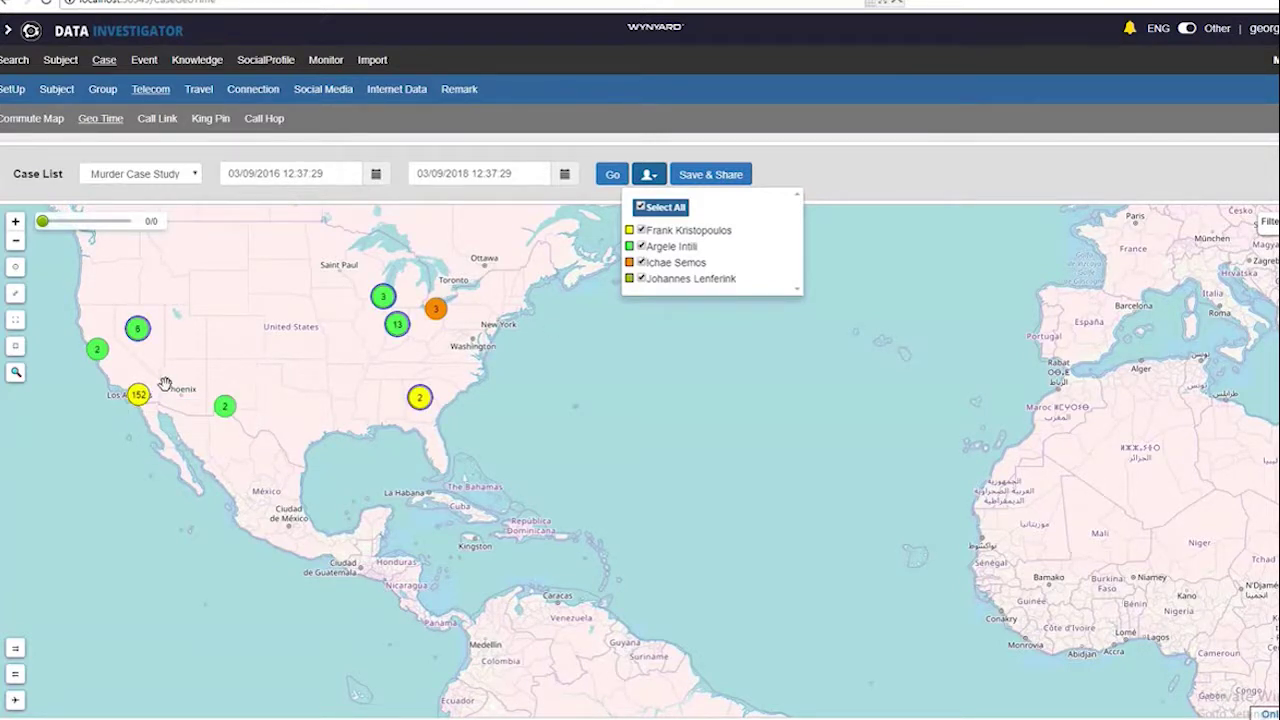
{"action": "left_click", "coordinate": [170, 120]}
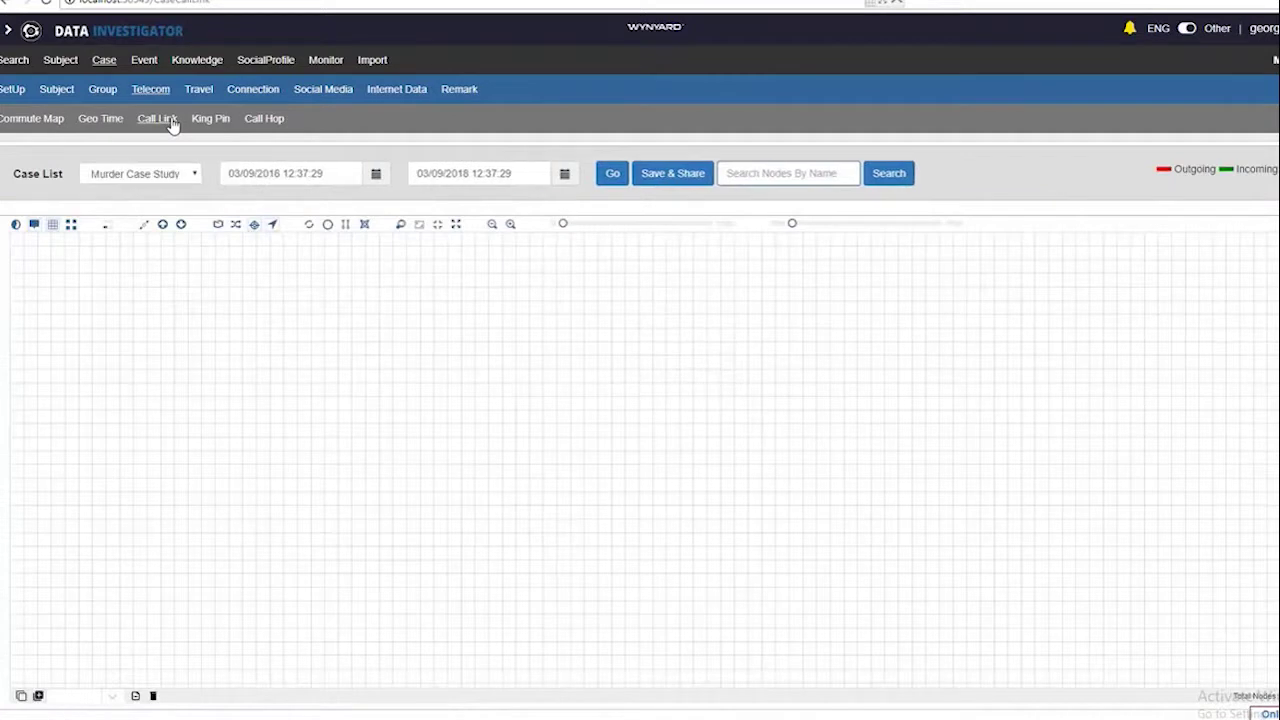
Build the four-suspect call-link graph and review the call details on one link
{"action": "left_click", "coordinate": [611, 173]}
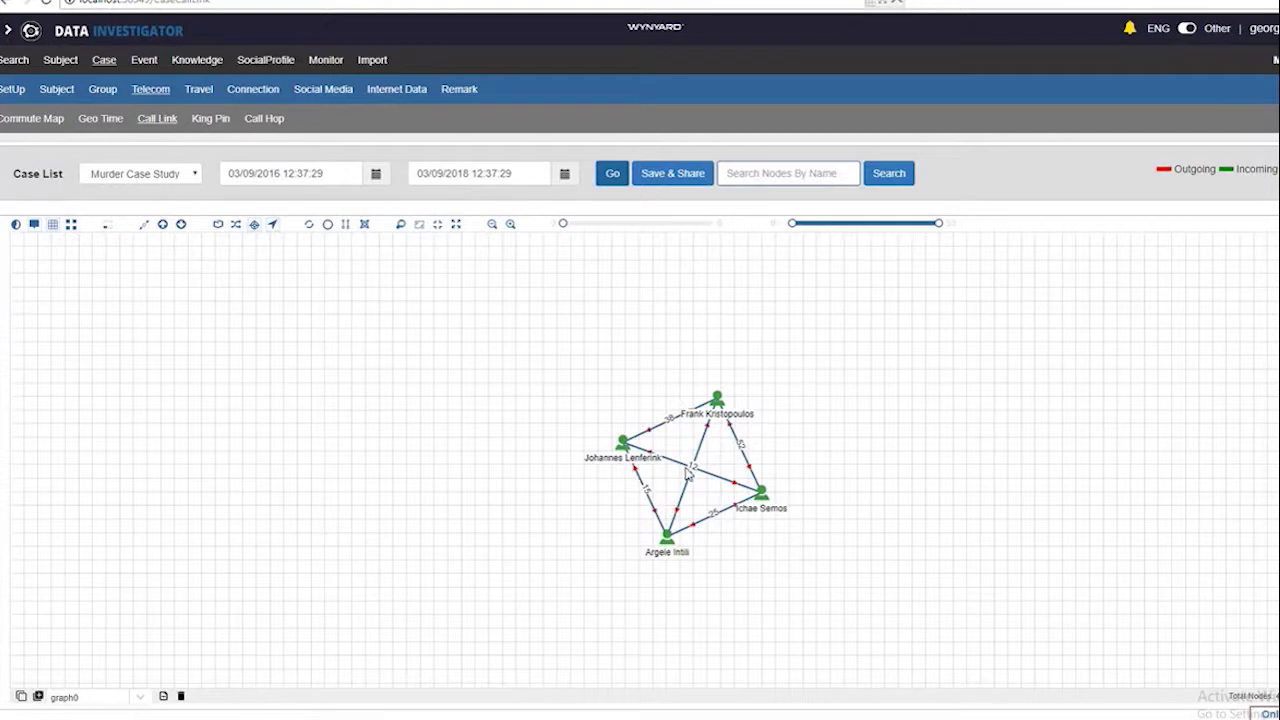
{"action": "left_click", "coordinate": [672, 428]}
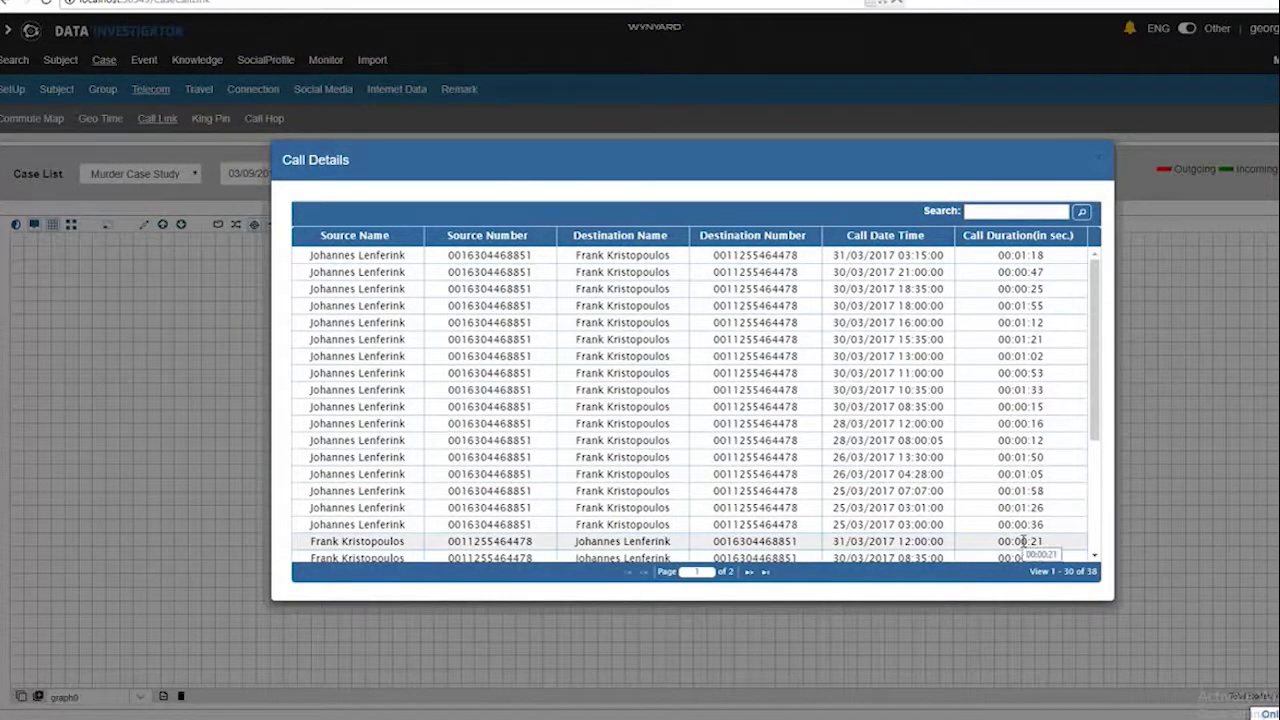
{"action": "left_click", "coordinate": [1184, 462]}
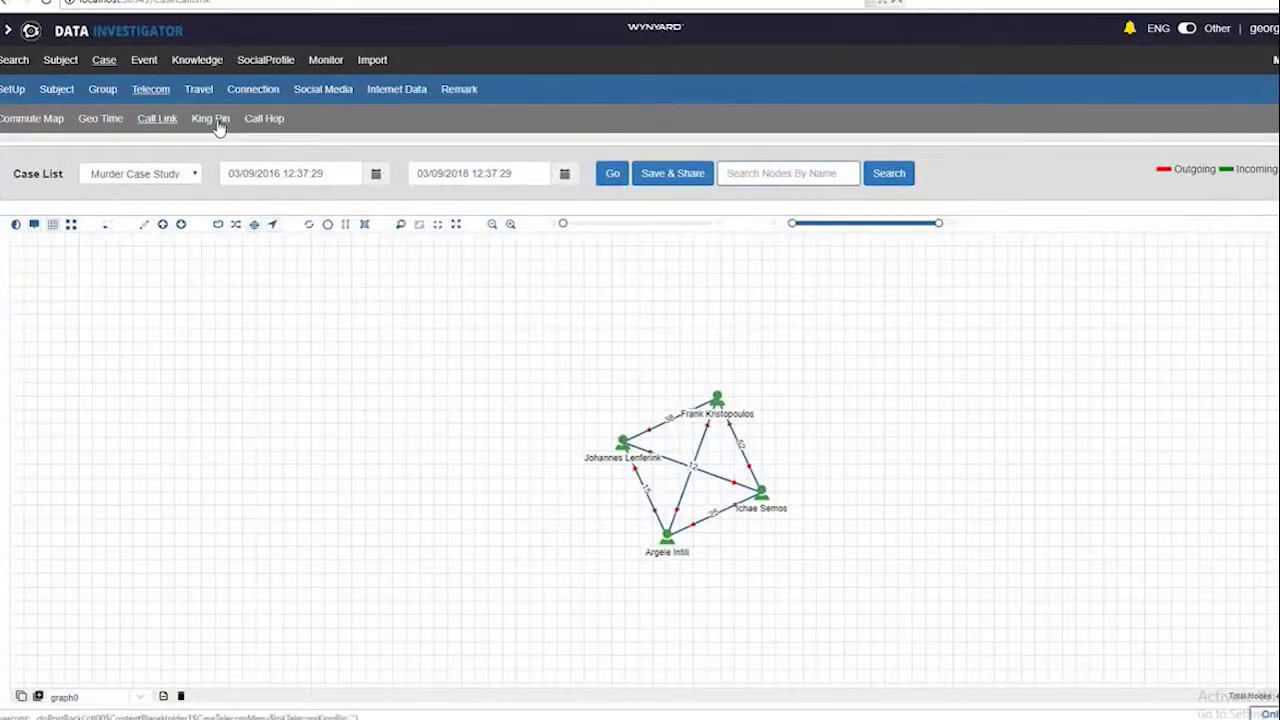
{"action": "left_click", "coordinate": [212, 121]}
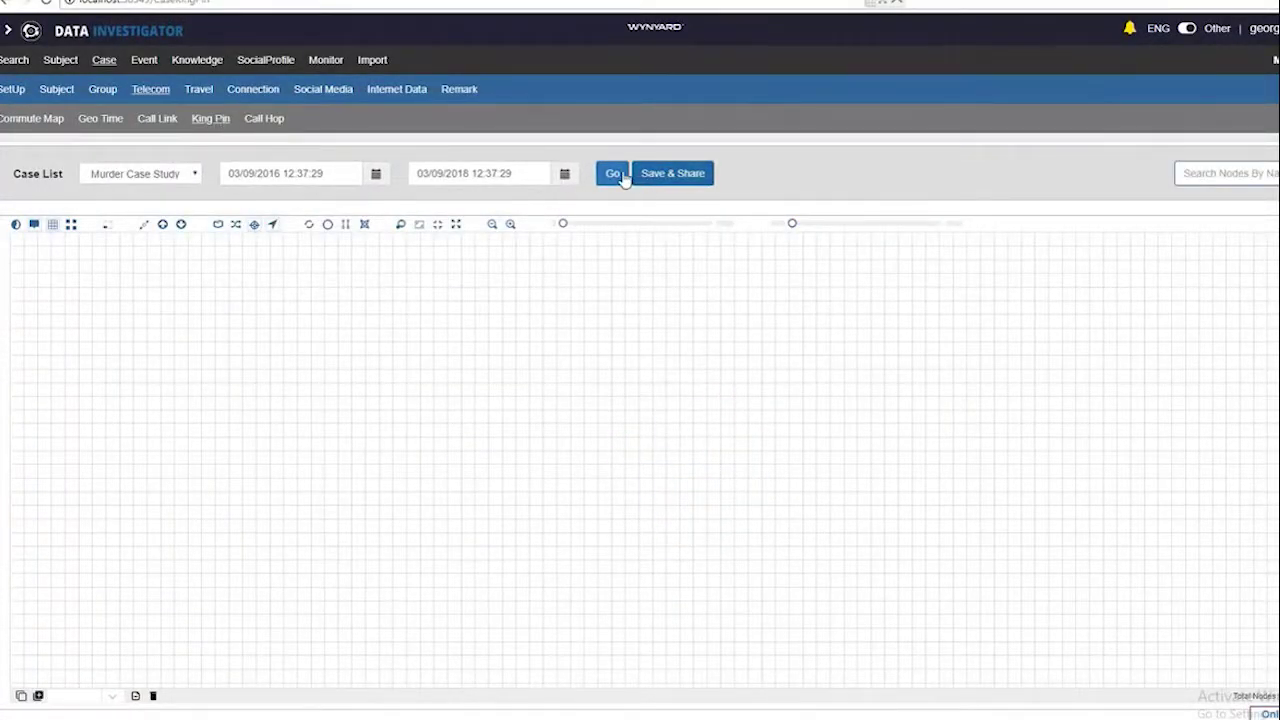
Generate the King Pin graph for Murder Case Study
{"action": "left_click", "coordinate": [619, 175]}
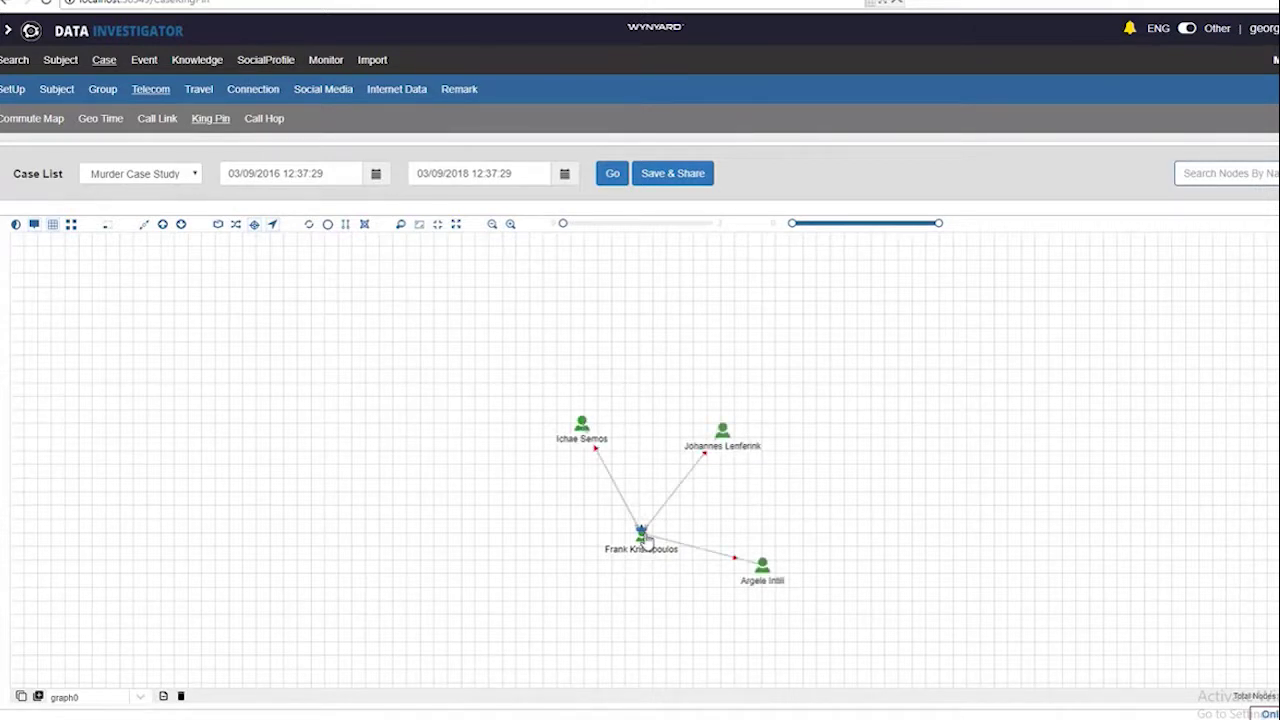
Generate the Call Hop graph and inspect the intermediate phone-number nodes' info boxes
{"action": "left_click", "coordinate": [283, 122]}
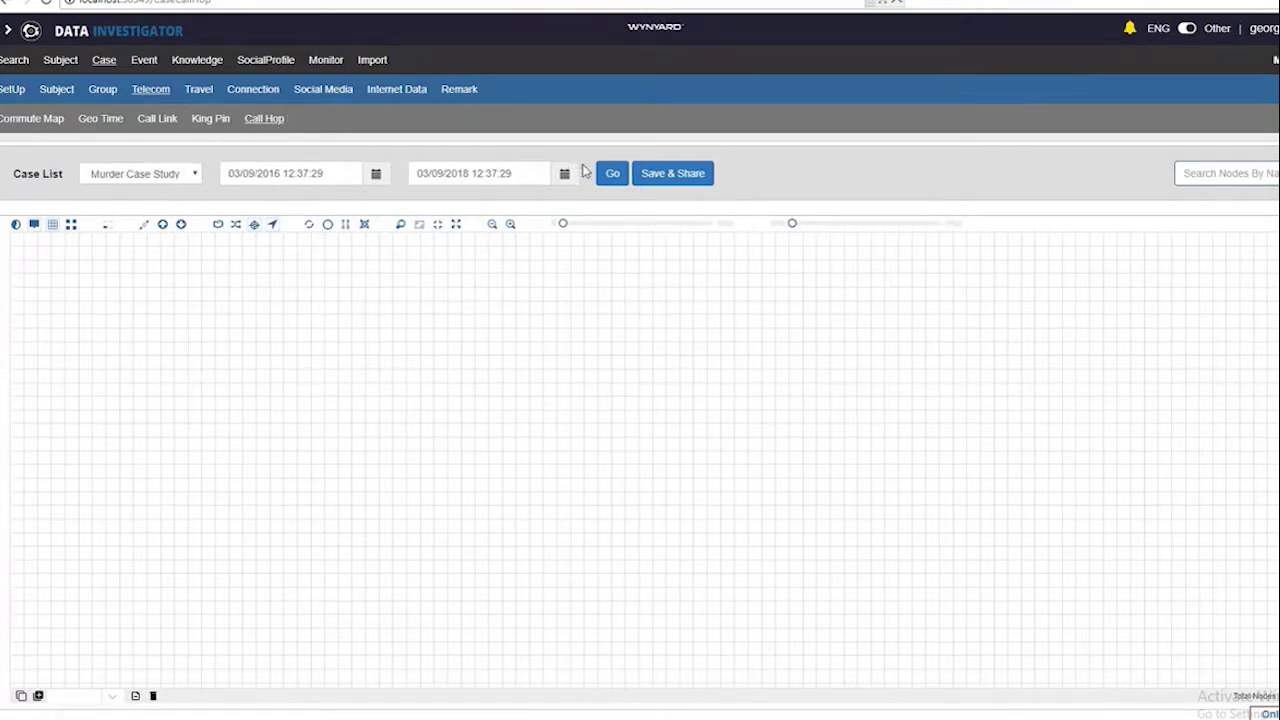
{"action": "left_click", "coordinate": [611, 175]}
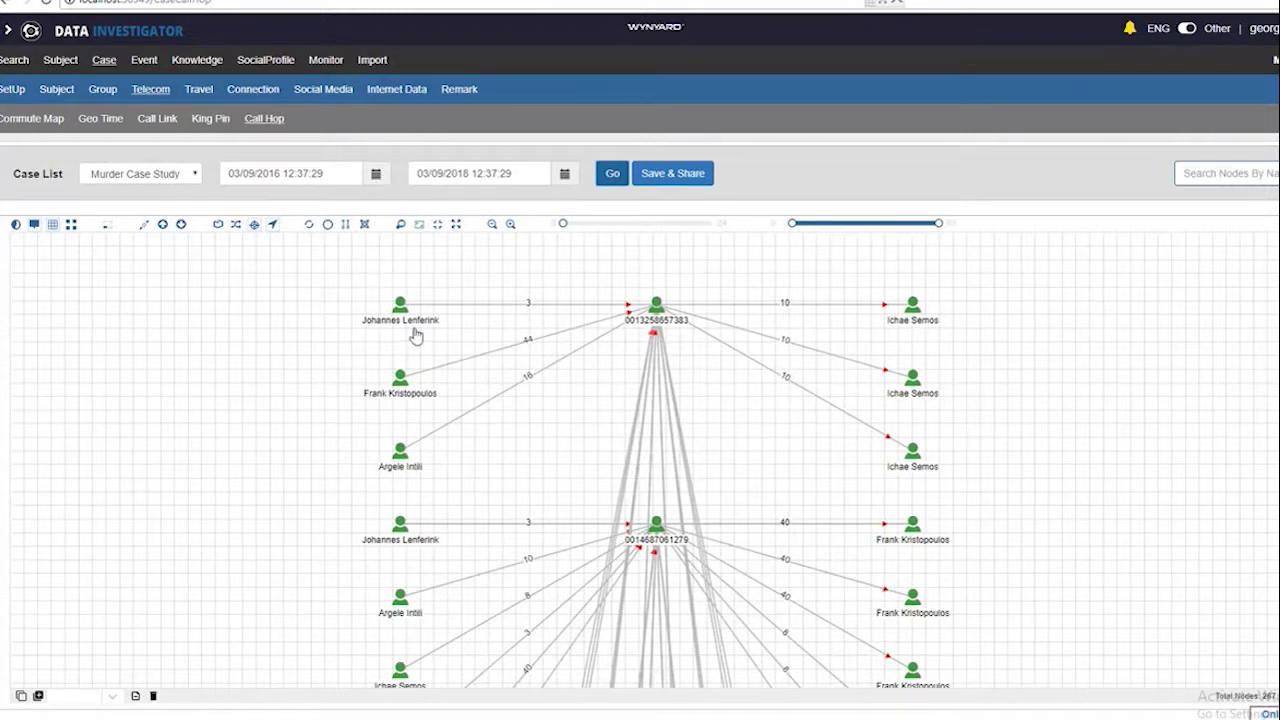
{"action": "mouse_move", "coordinate": [404, 312]}
{"action": "mouse_move", "coordinate": [920, 316]}
{"action": "mouse_move", "coordinate": [408, 388]}
{"action": "mouse_move", "coordinate": [910, 388]}
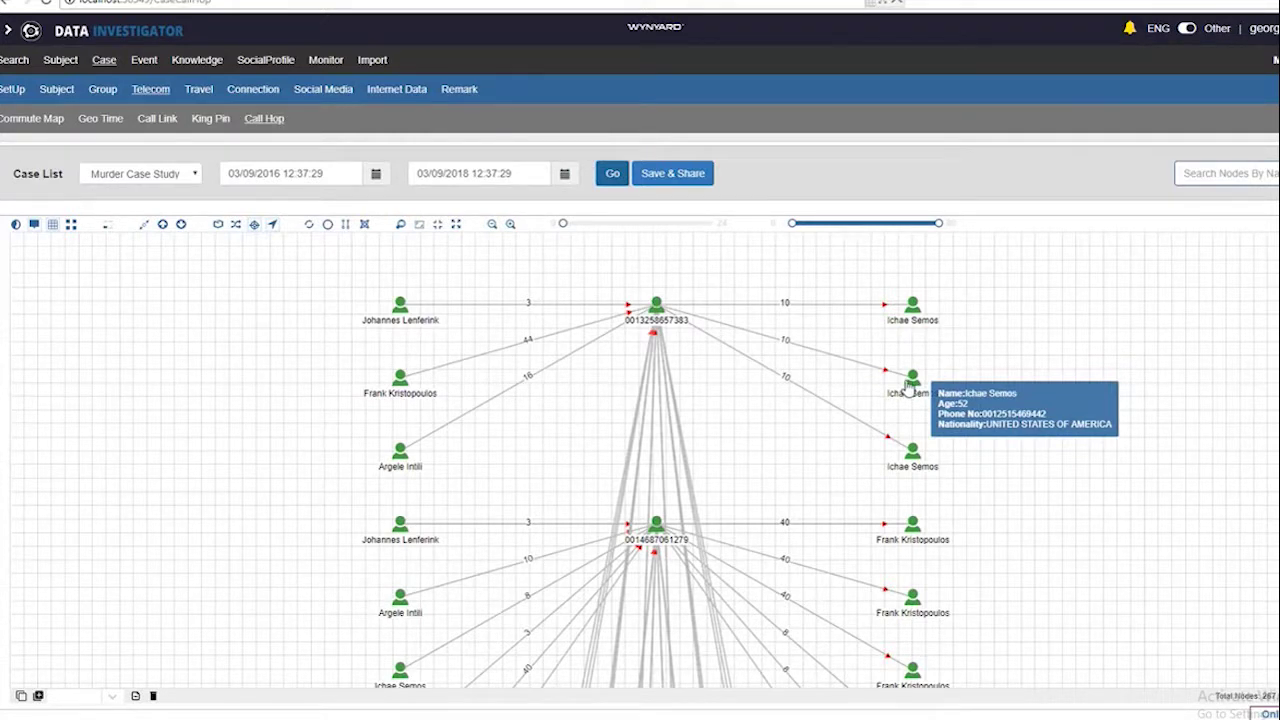
{"action": "left_click", "coordinate": [908, 718]}
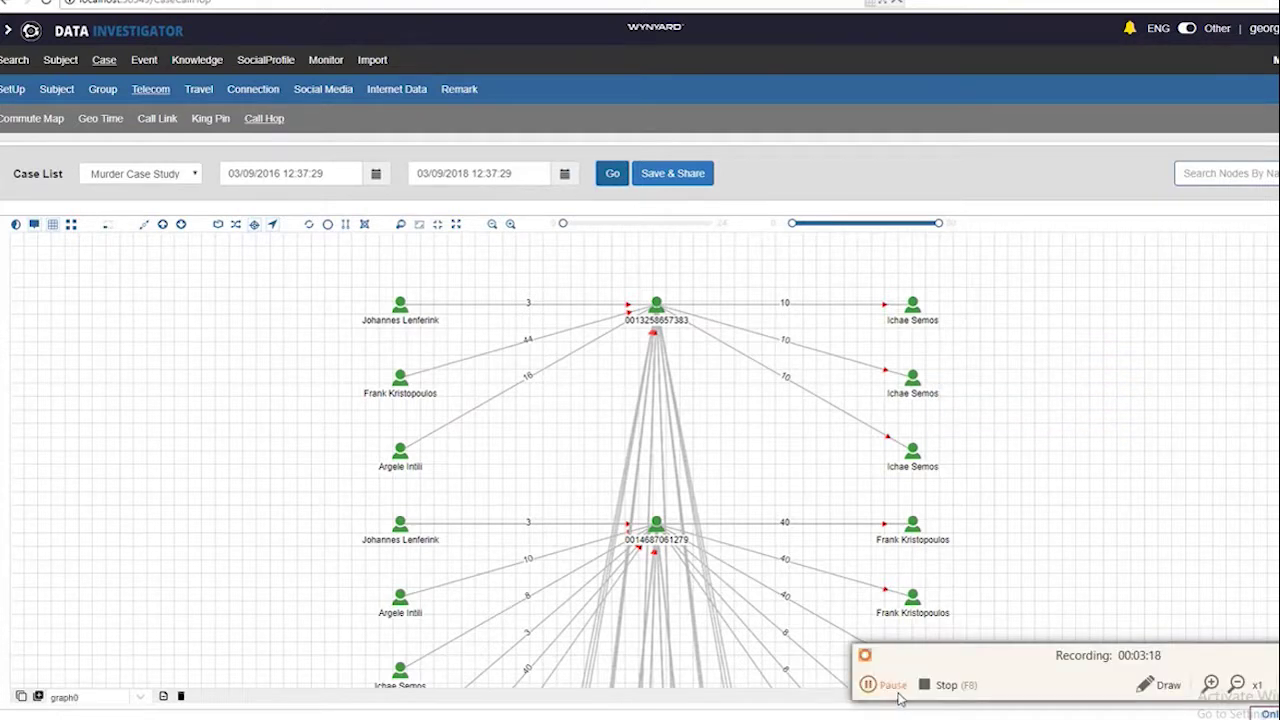
Open the matching person's profile from the phone-number search results
{"action": "left_click", "coordinate": [930, 688]}
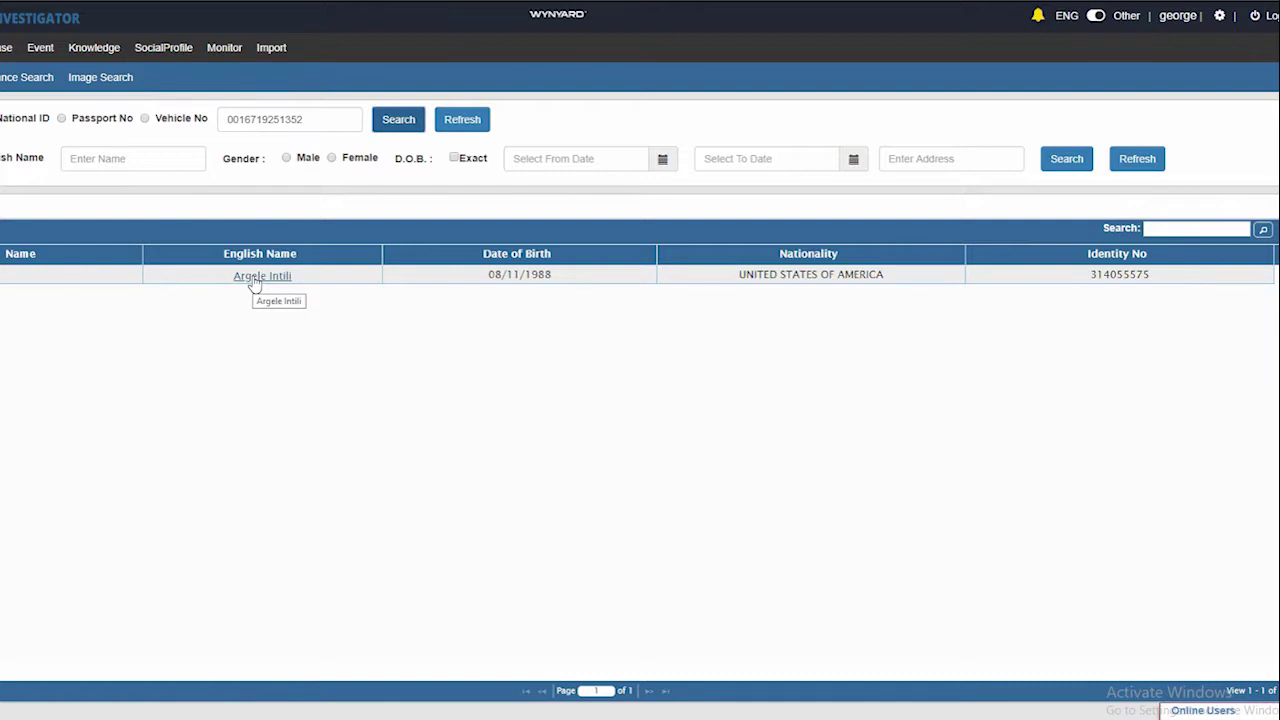
{"action": "left_click", "coordinate": [254, 281]}
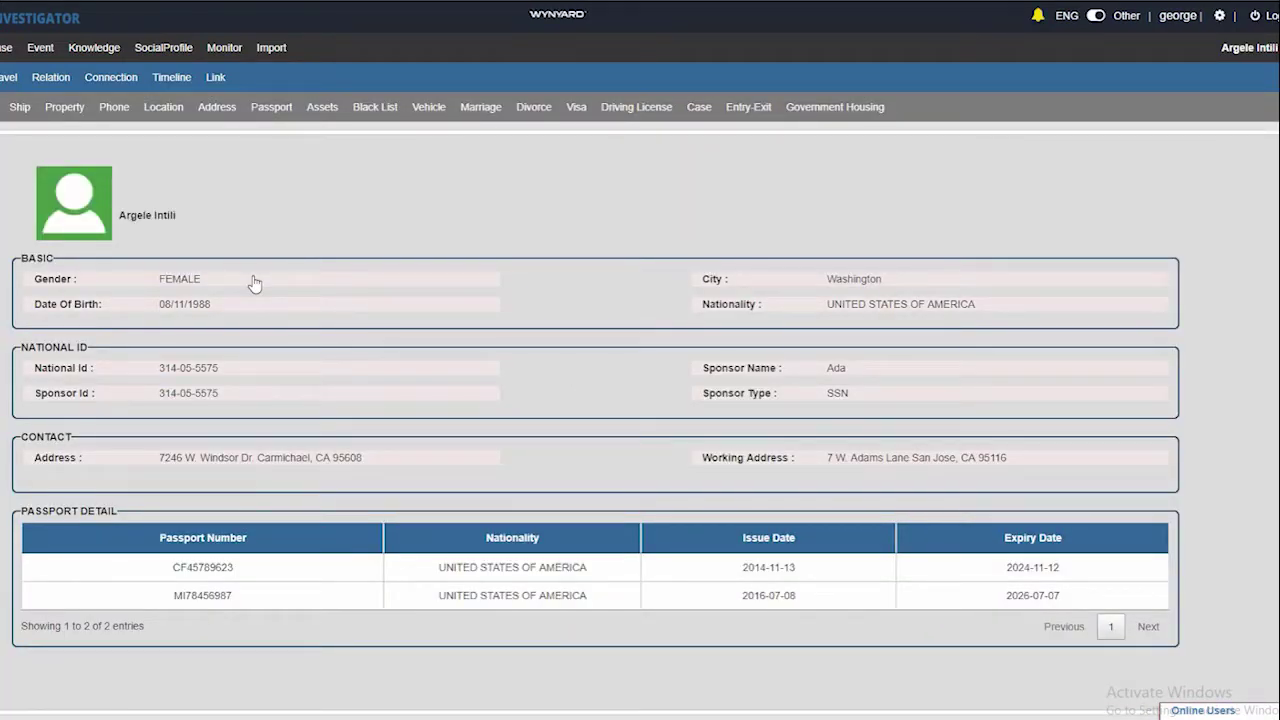
Expand the person's link graph with telecom call connections, filtered to minimum strength 2
{"action": "left_click", "coordinate": [216, 80]}
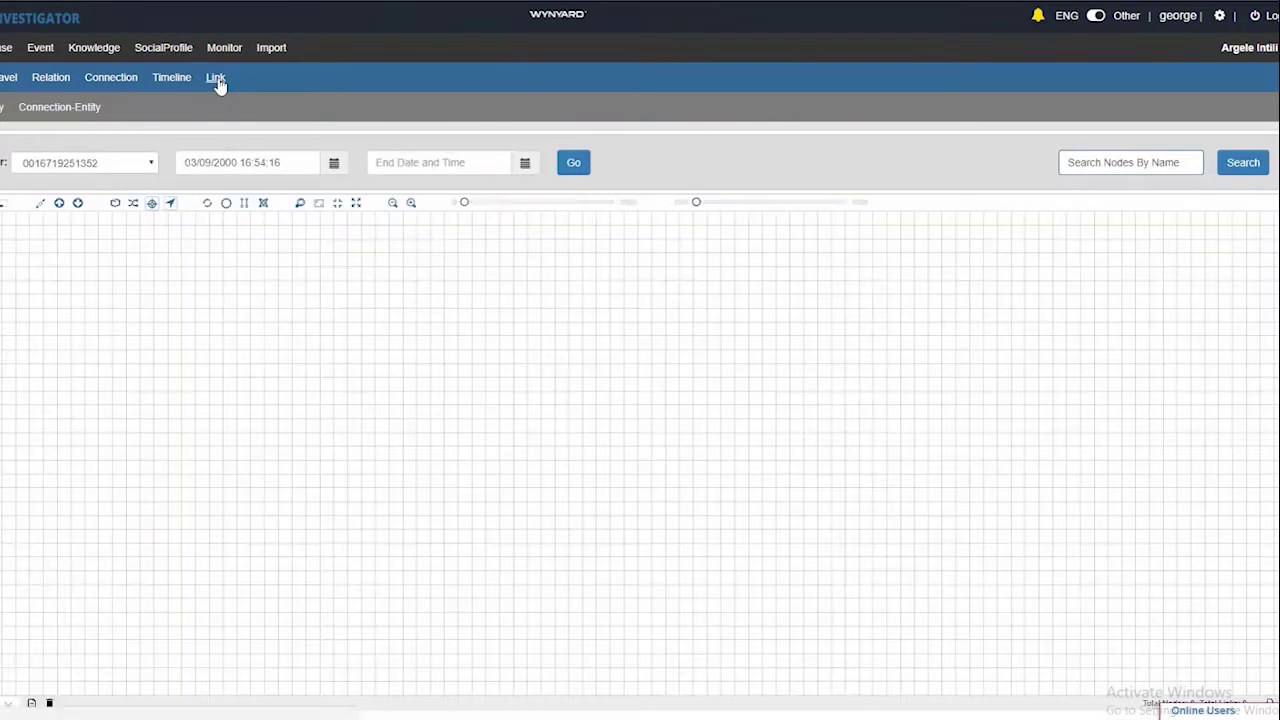
{"action": "left_click", "coordinate": [77, 112]}
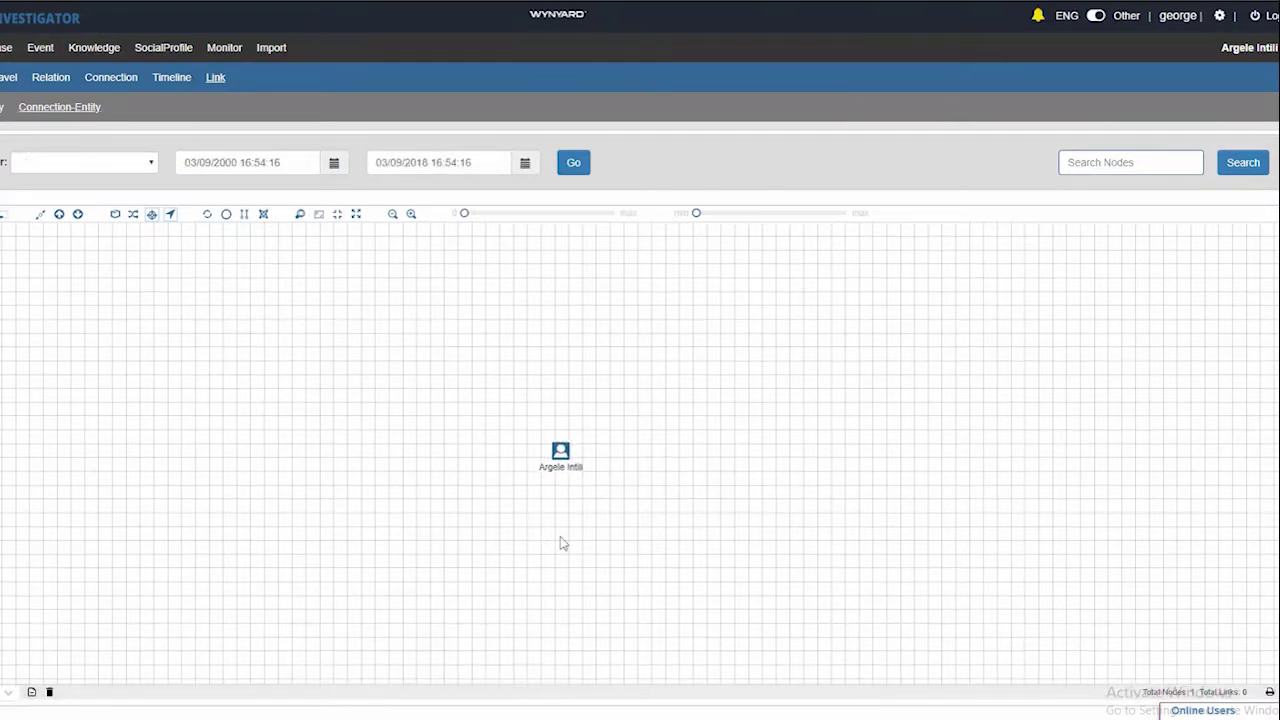
{"action": "left_click", "coordinate": [596, 465]}
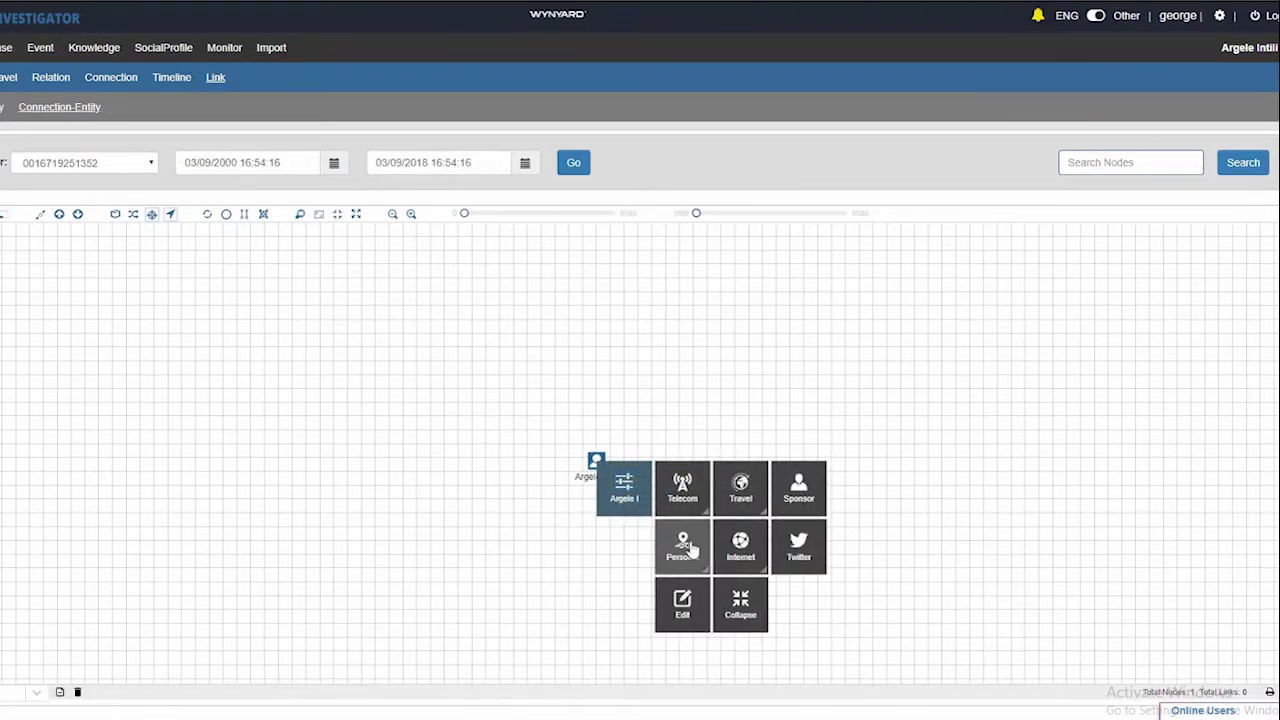
{"action": "left_click", "coordinate": [698, 496]}
{"action": "left_click", "coordinate": [692, 492]}
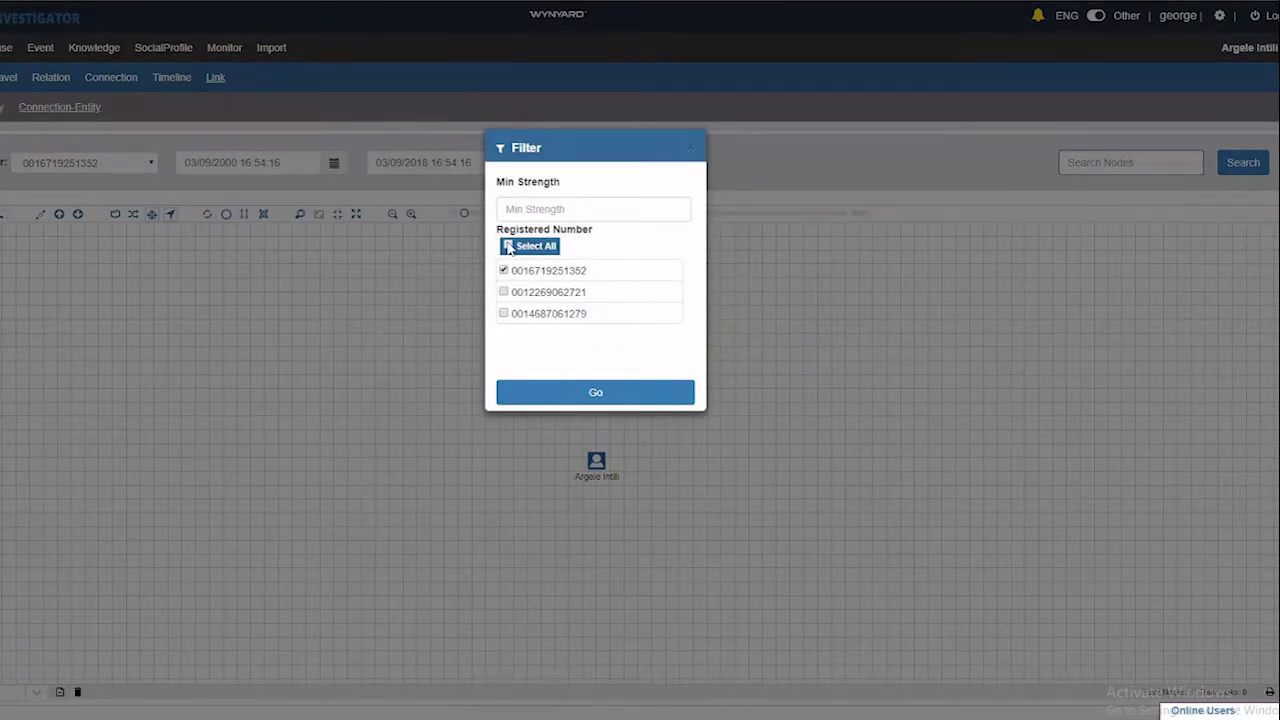
{"action": "type", "text": "2"}
{"action": "left_click", "coordinate": [566, 395]}
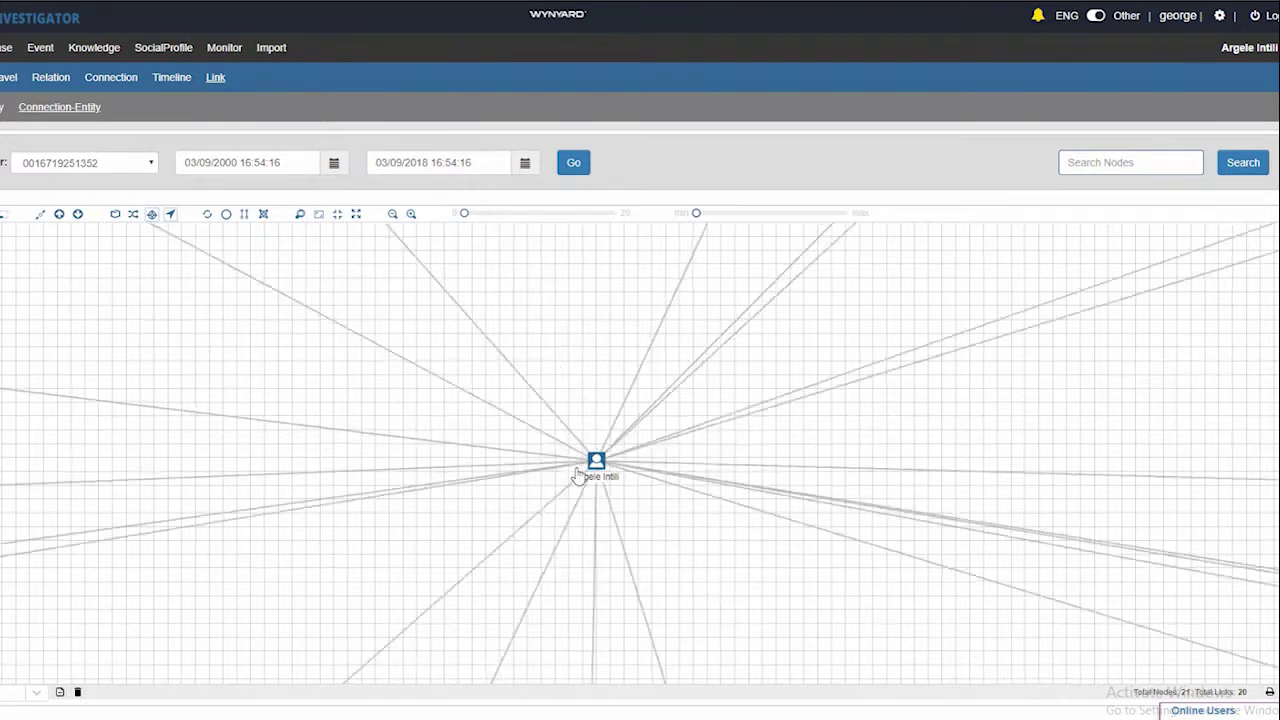
{"action": "right_click", "coordinate": [596, 465]}
{"action": "left_click", "coordinate": [683, 603]}
{"action": "left_click", "coordinate": [1137, 371]}
{"action": "left_click", "coordinate": [1137, 392]}
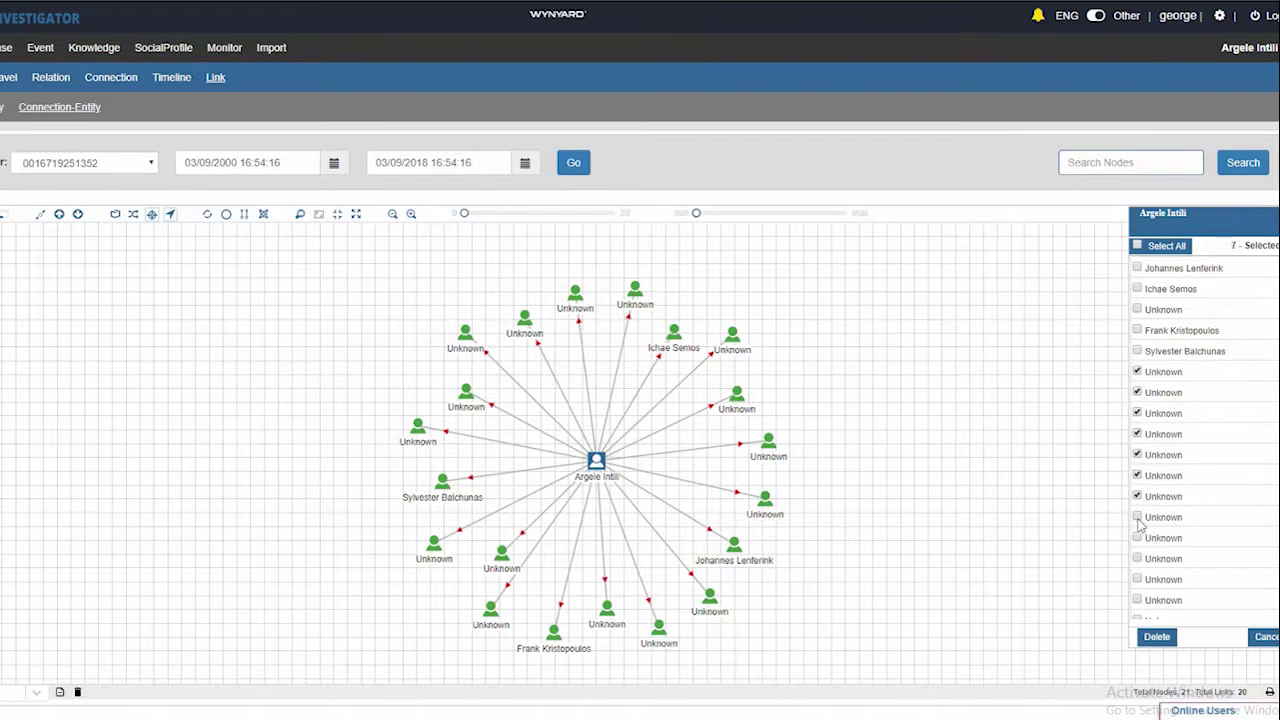
{"action": "left_click", "coordinate": [1138, 558]}
{"action": "left_click", "coordinate": [1138, 600]}
{"action": "scroll", "coordinate": [1142, 595], "scroll_direction": "down", "scroll_amount": 1}
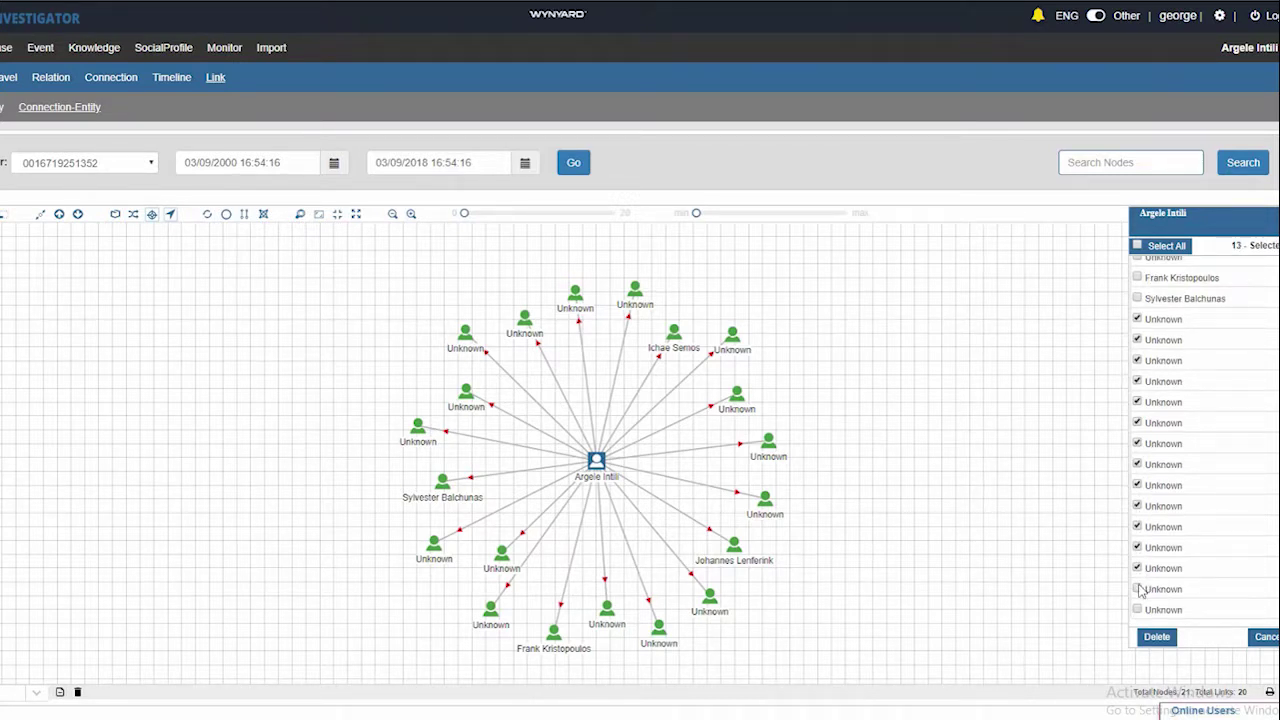
{"action": "left_click", "coordinate": [1138, 610]}
{"action": "left_click", "coordinate": [1157, 637]}
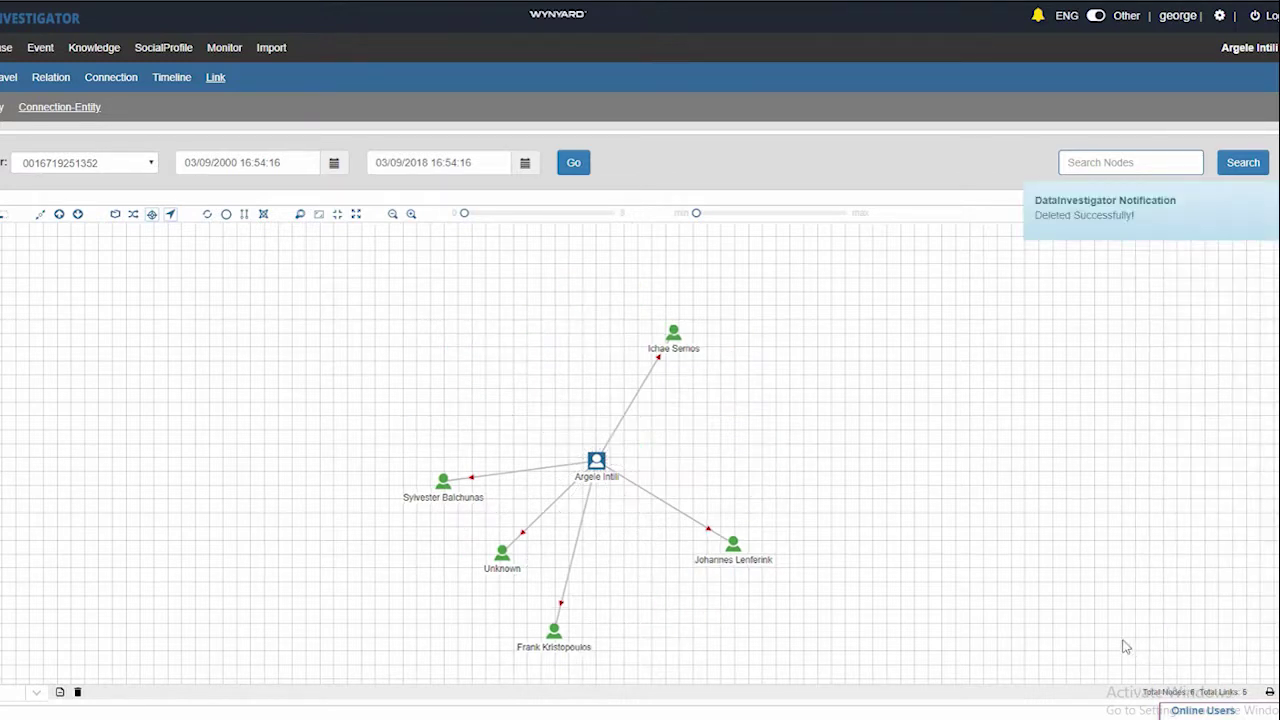
{"action": "left_click", "coordinate": [594, 466]}
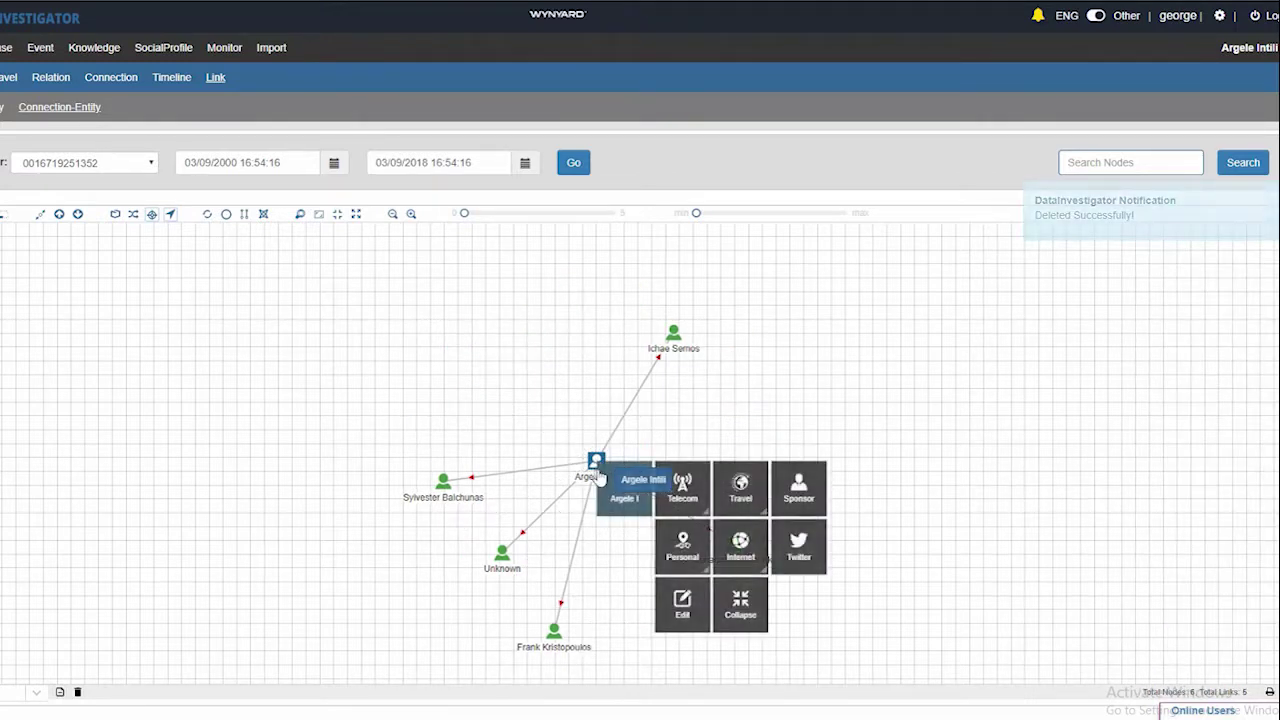
{"action": "left_click", "coordinate": [800, 545]}
{"action": "left_click", "coordinate": [542, 345]}
{"action": "left_click", "coordinate": [622, 360]}
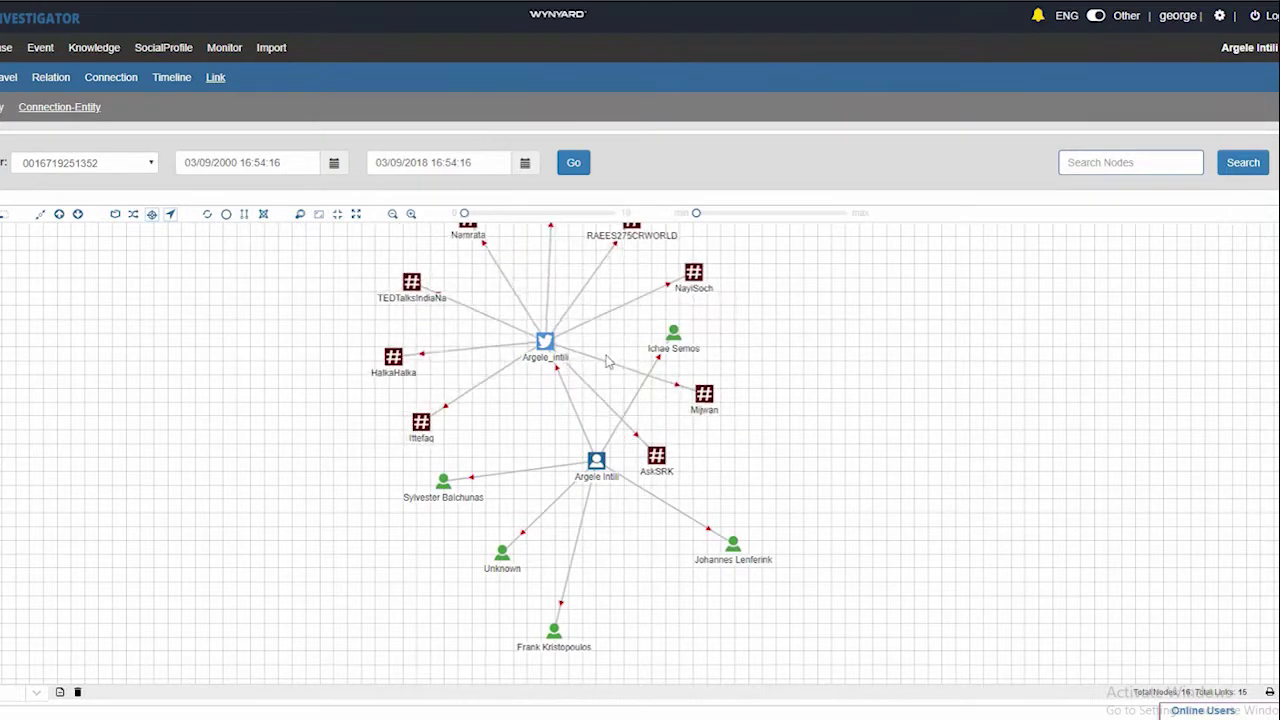
{"action": "left_click", "coordinate": [355, 214]}
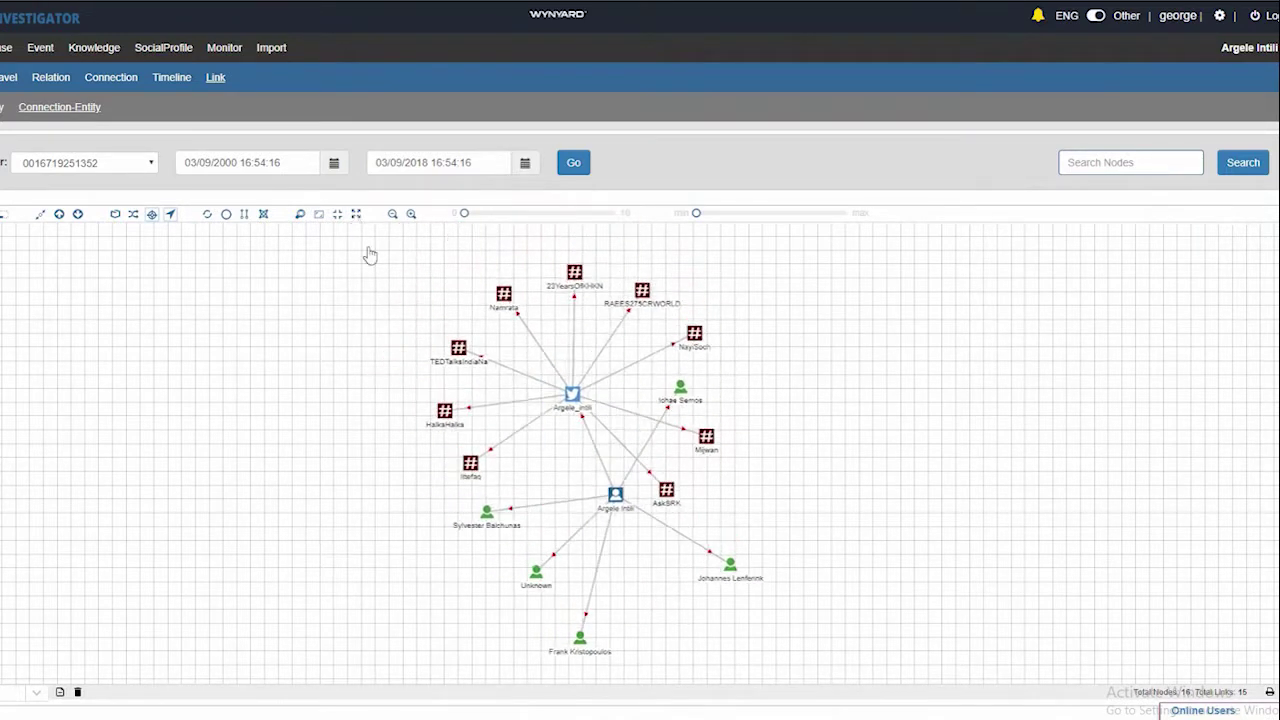
Add the tweet 'it's all love' and the account's USA location, then request sponsor connections
{"action": "left_click", "coordinate": [572, 396]}
{"action": "left_click", "coordinate": [690, 416]}
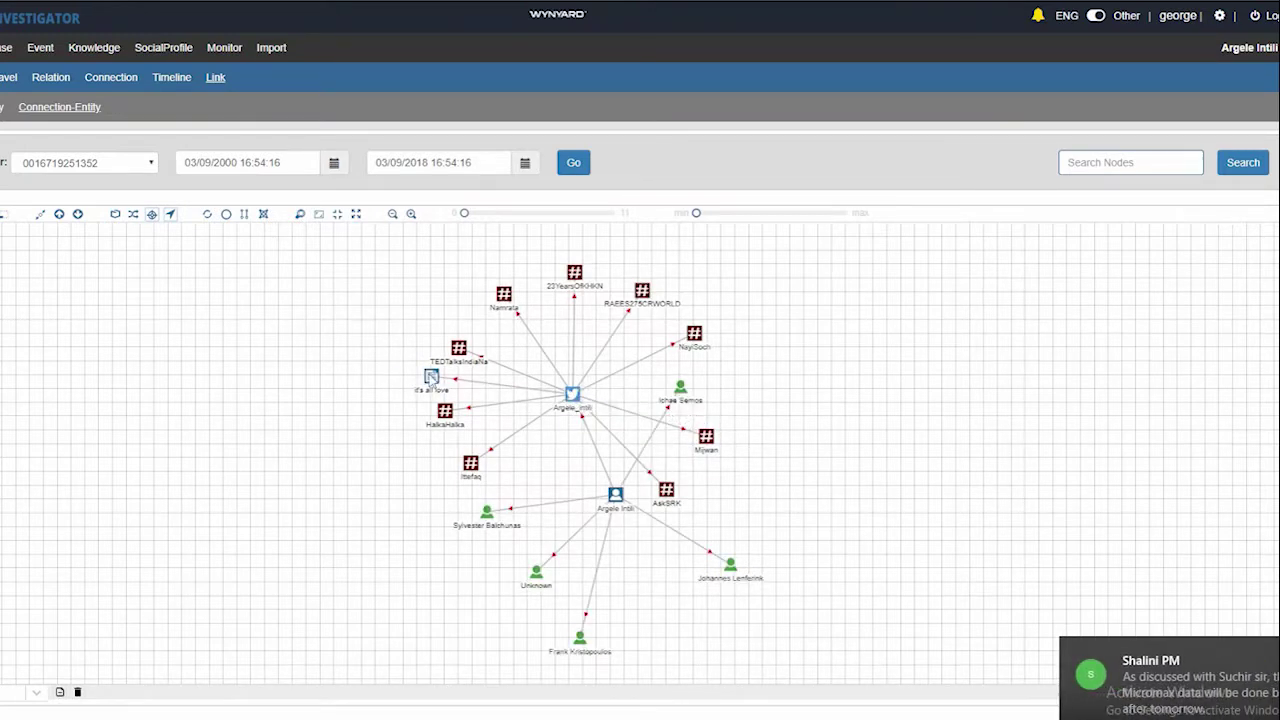
{"action": "left_click_drag", "start_coordinate": [431, 378], "coordinate": [385, 364]}
{"action": "left_click", "coordinate": [572, 394]}
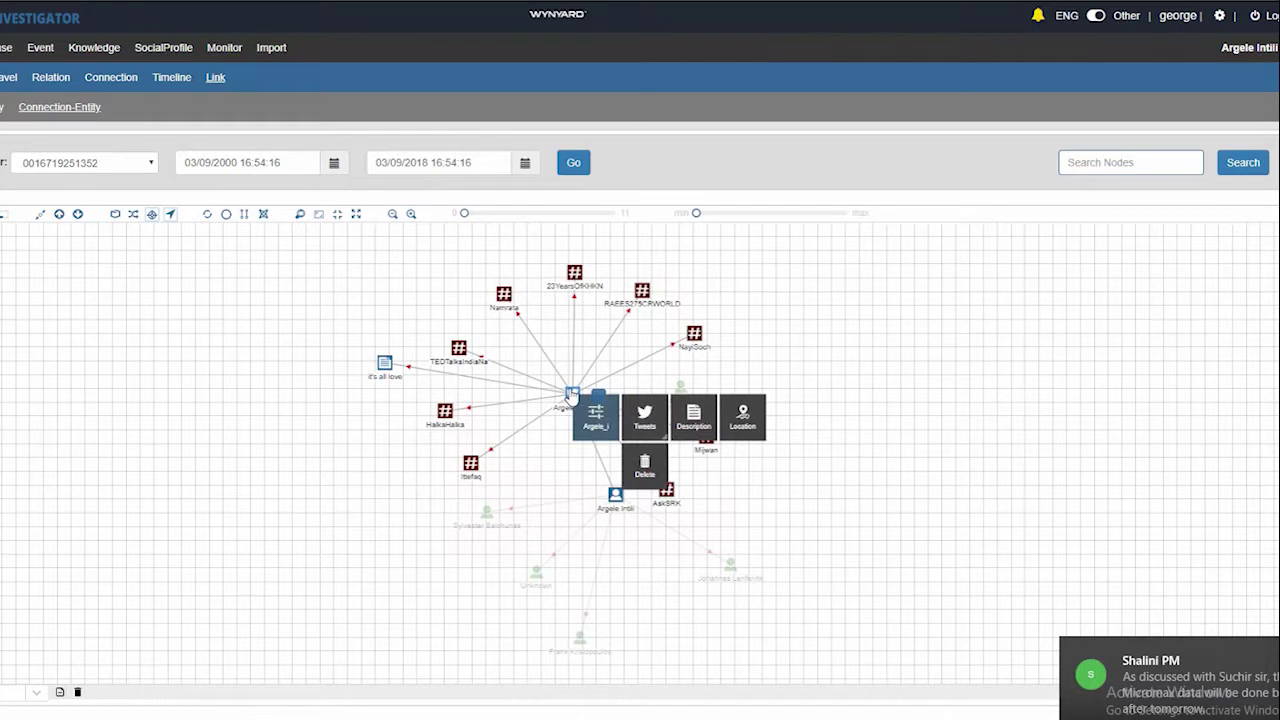
{"action": "left_click", "coordinate": [742, 416]}
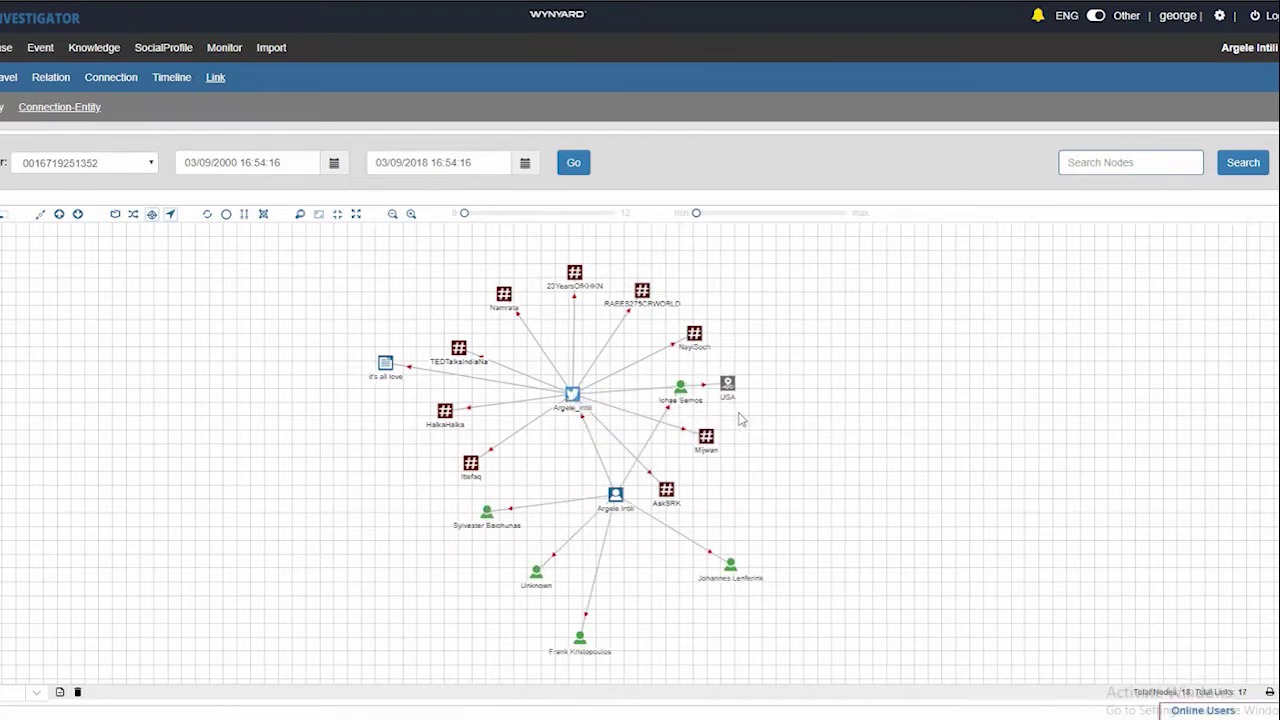
{"action": "left_click", "coordinate": [615, 495]}
{"action": "left_click", "coordinate": [765, 533]}
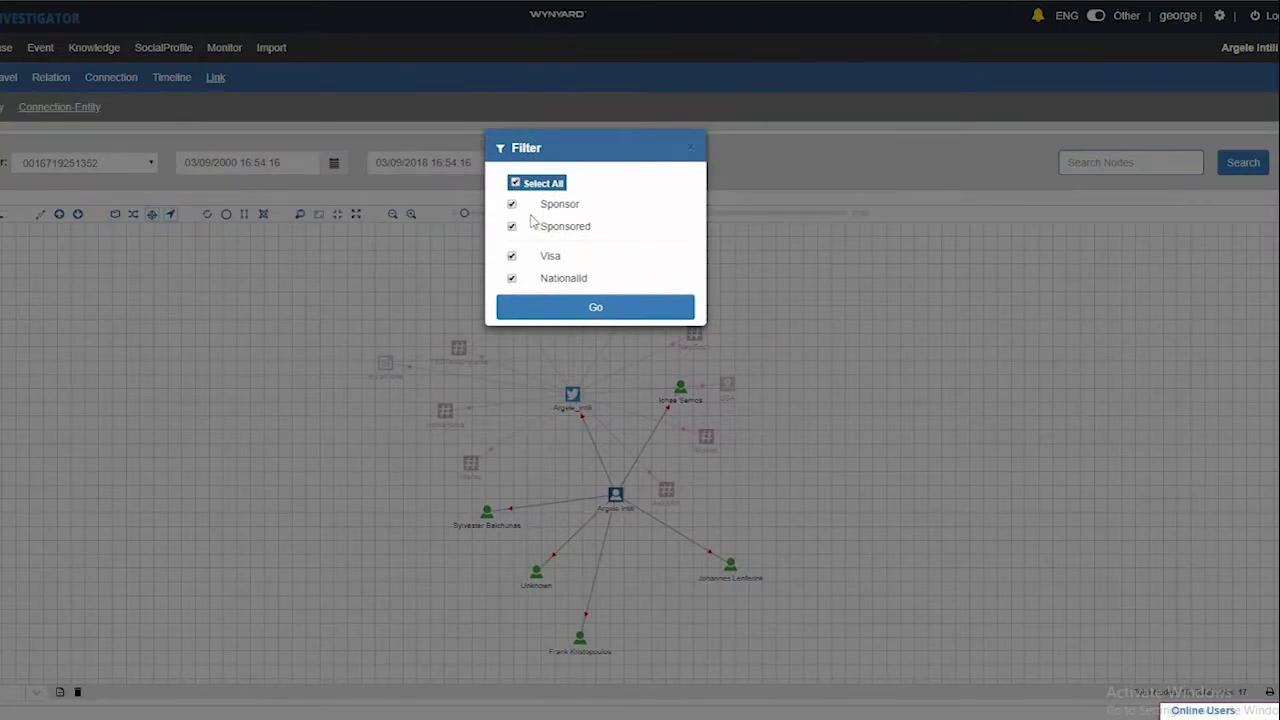
{"action": "left_click", "coordinate": [597, 309]}
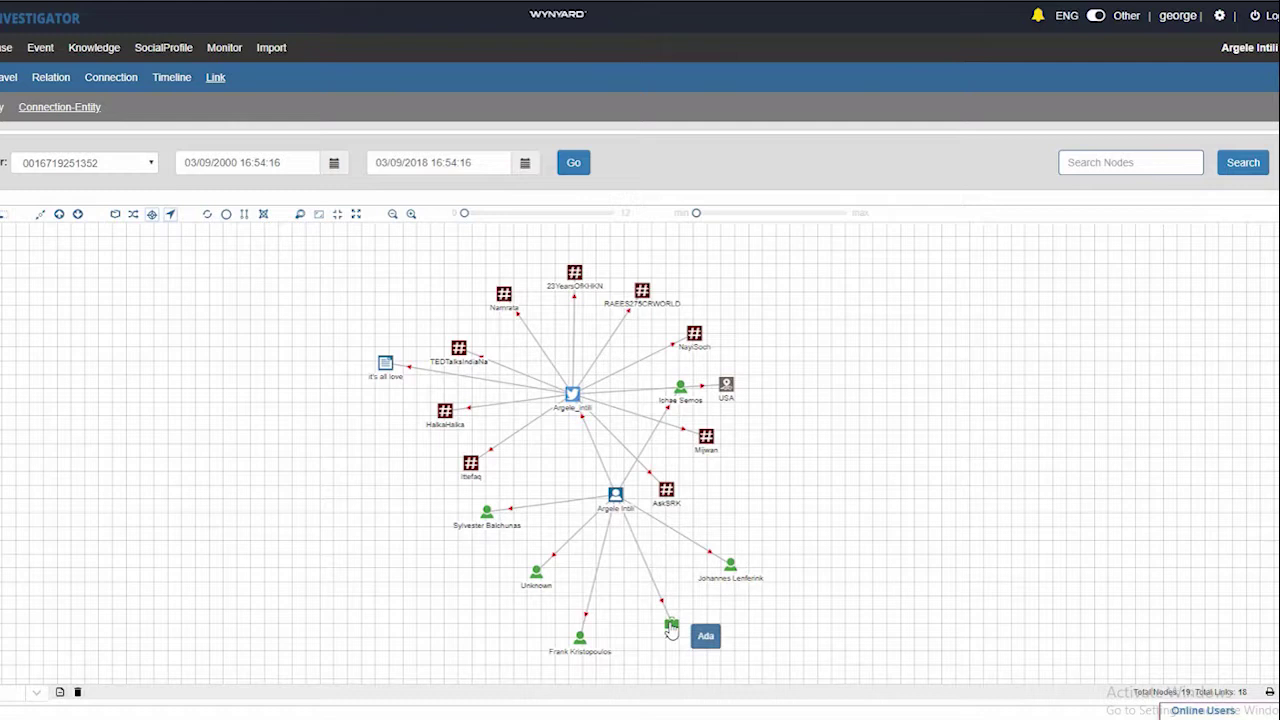
{"action": "left_click", "coordinate": [617, 496]}
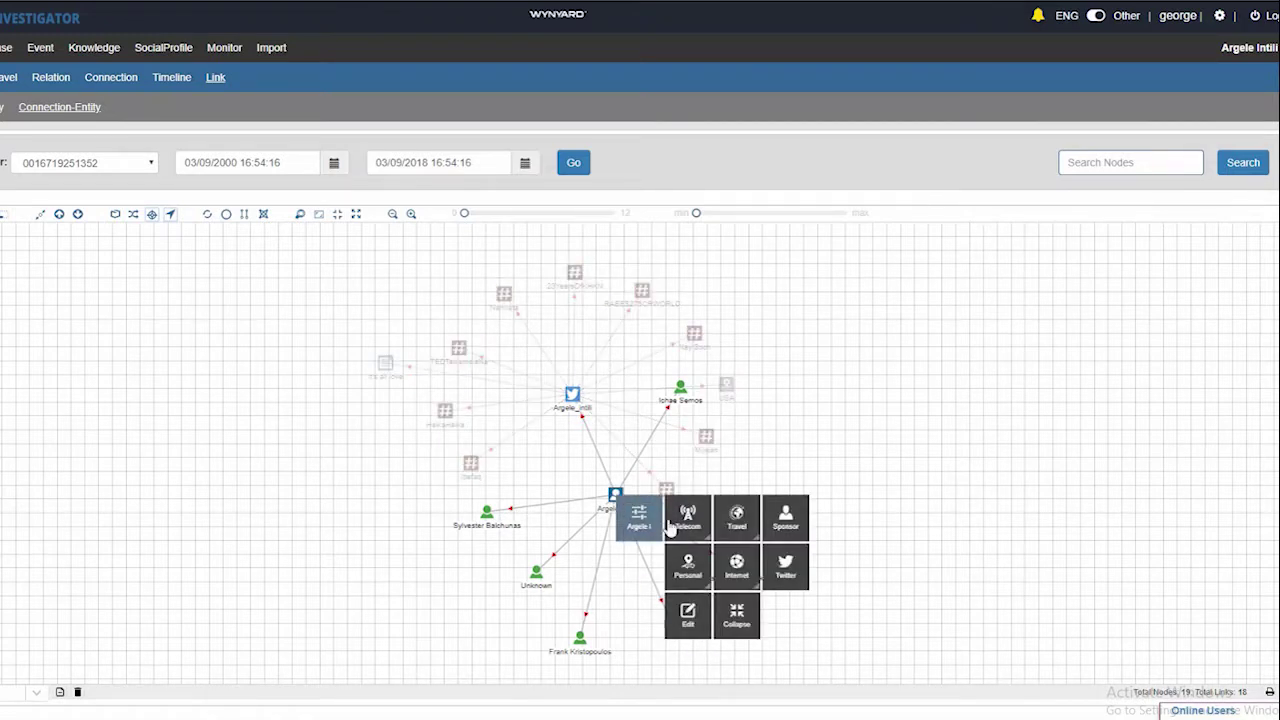
{"action": "left_click", "coordinate": [703, 568]}
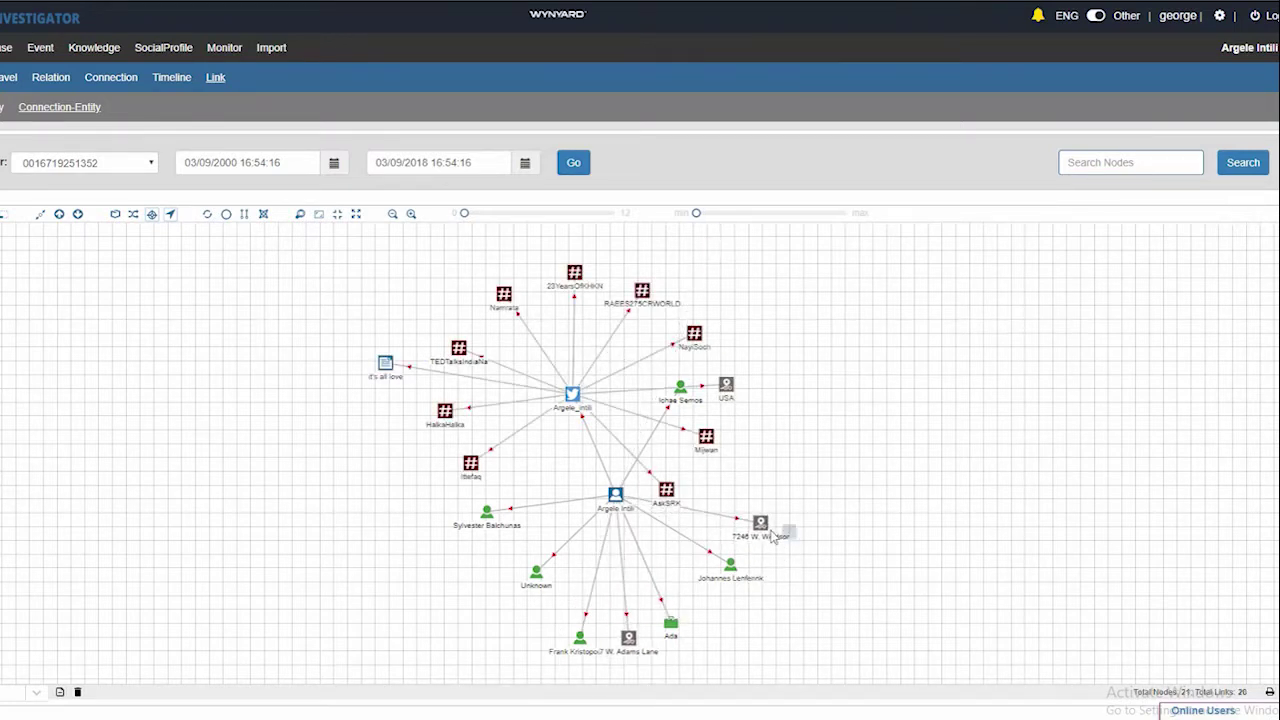
{"action": "left_click", "coordinate": [616, 497]}
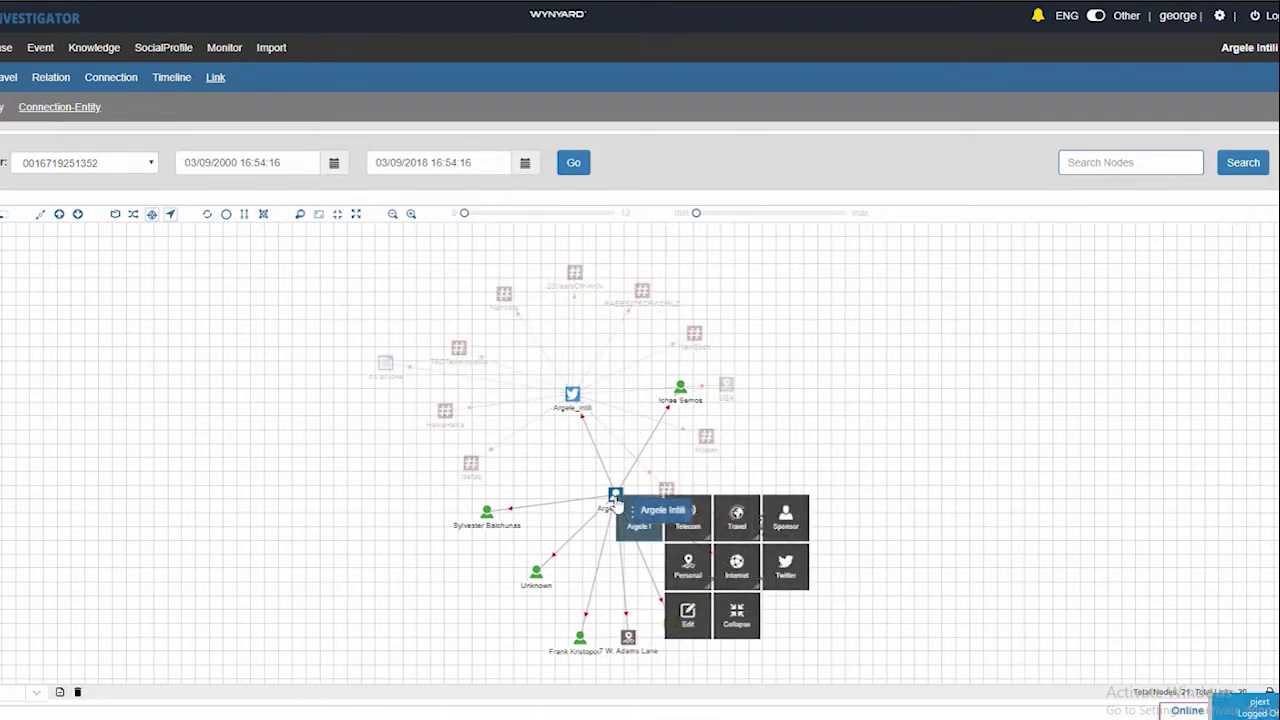
{"action": "left_click", "coordinate": [738, 566]}
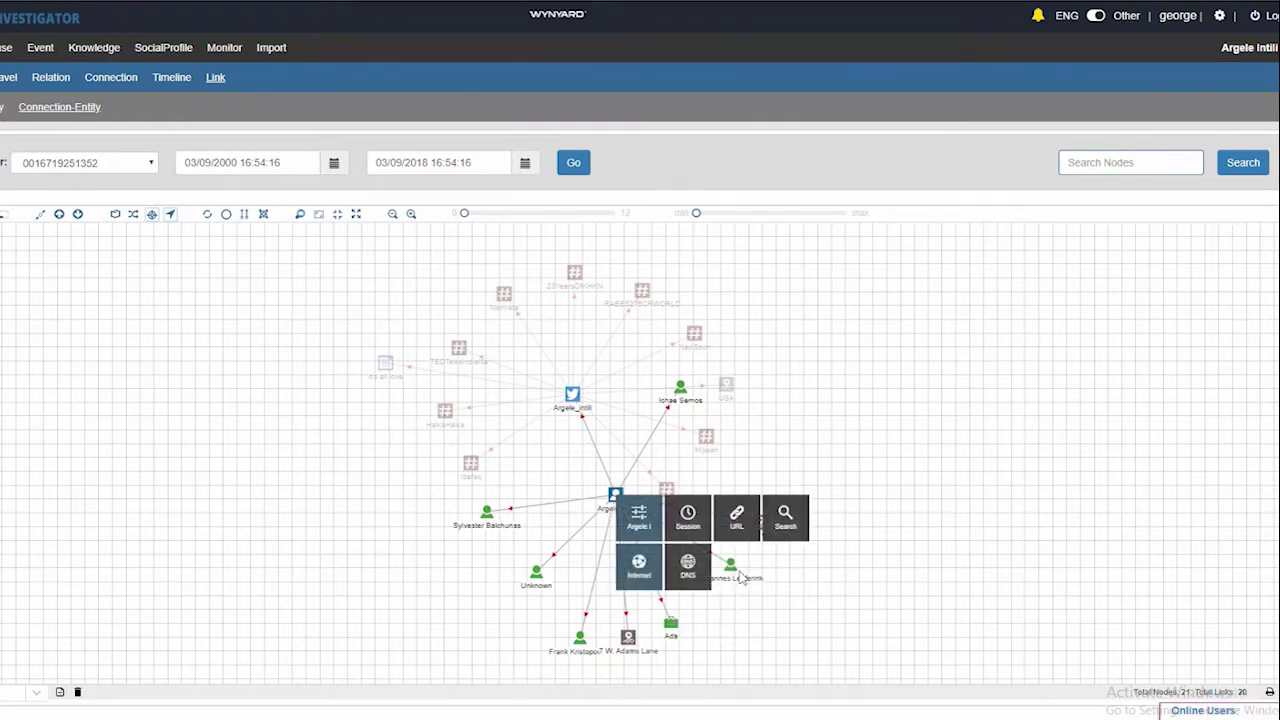
{"action": "left_click", "coordinate": [707, 534]}
{"action": "left_click", "coordinate": [620, 512]}
{"action": "left_click", "coordinate": [738, 562]}
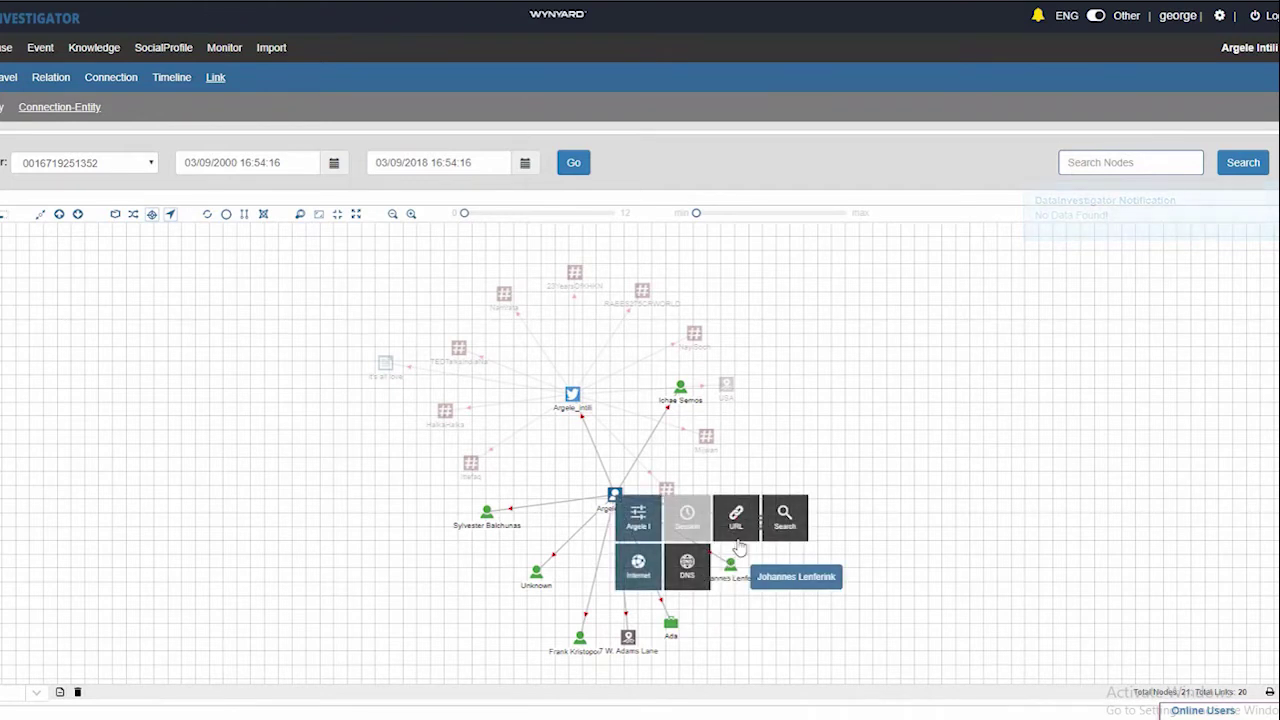
{"action": "left_click", "coordinate": [739, 545]}
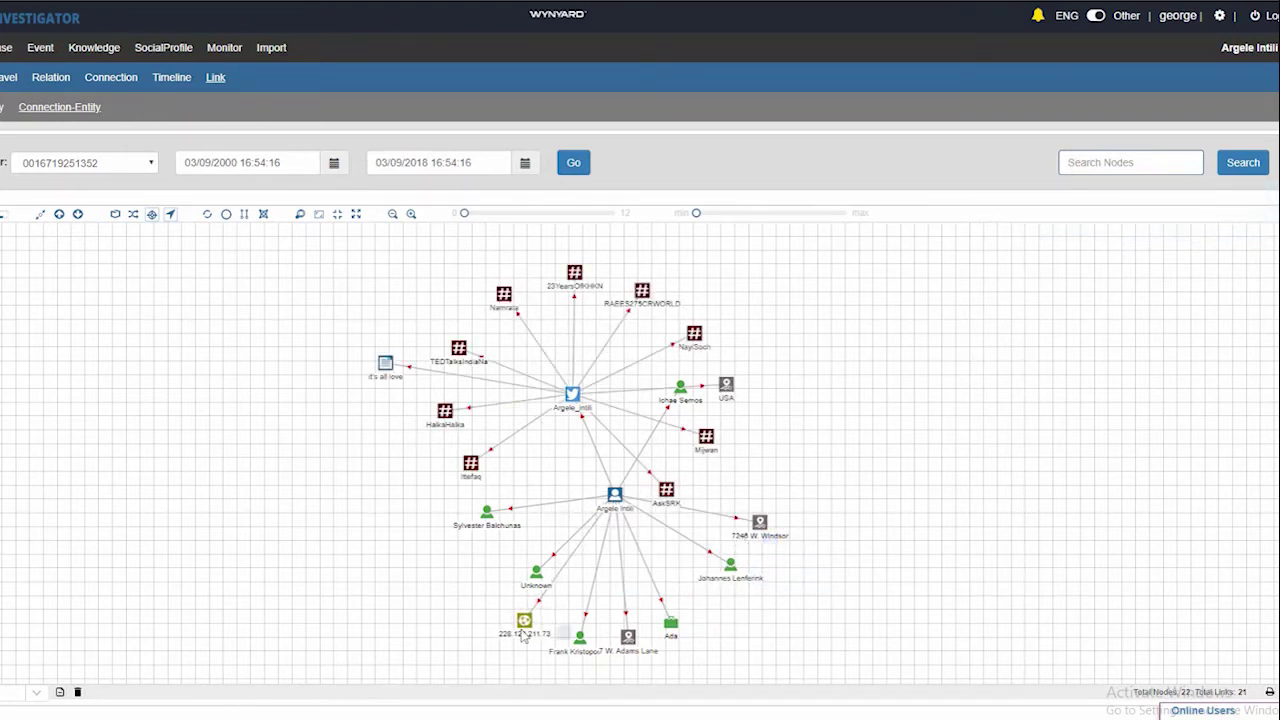
{"action": "left_click", "coordinate": [616, 500]}
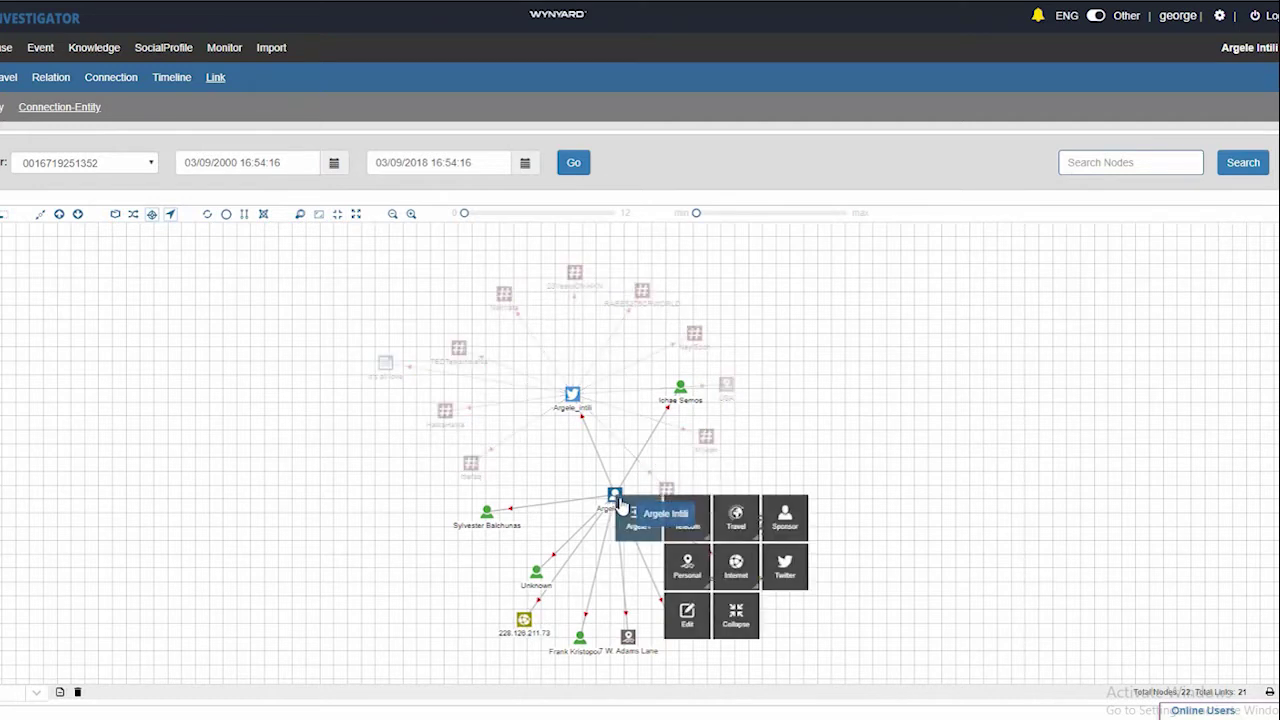
{"action": "left_click", "coordinate": [734, 578]}
{"action": "left_click", "coordinate": [690, 582]}
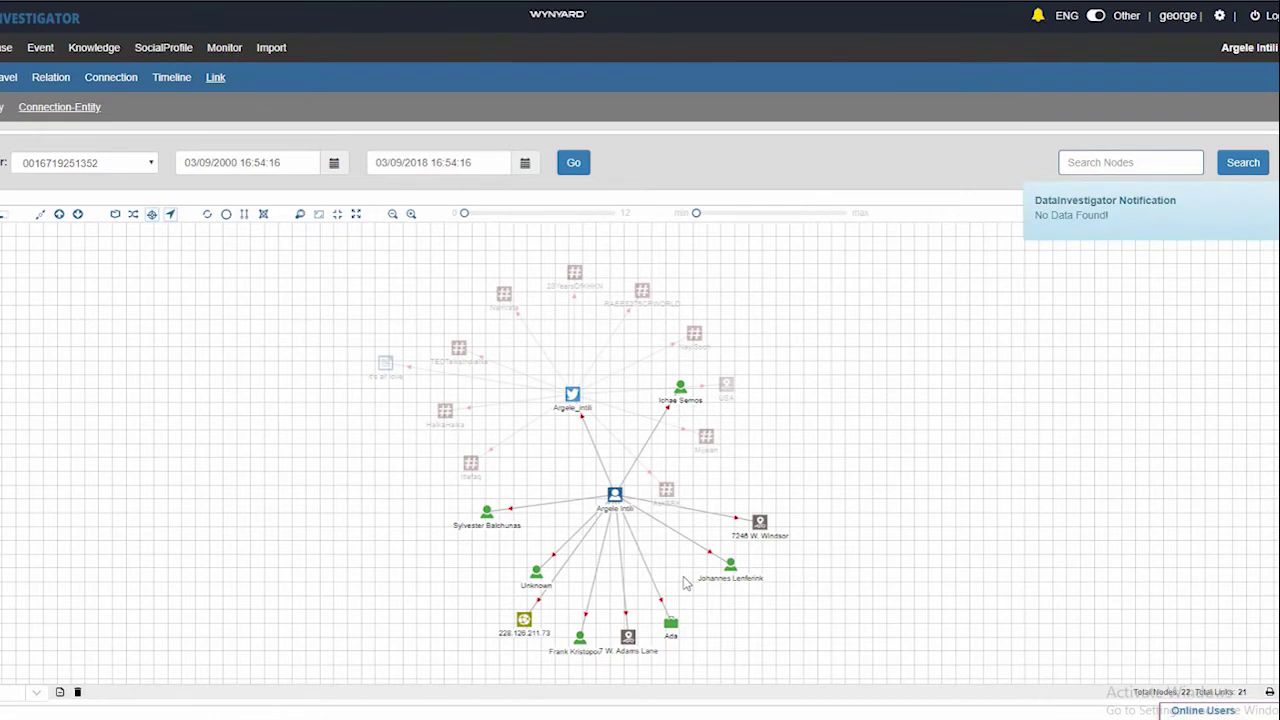
{"action": "left_click", "coordinate": [615, 505]}
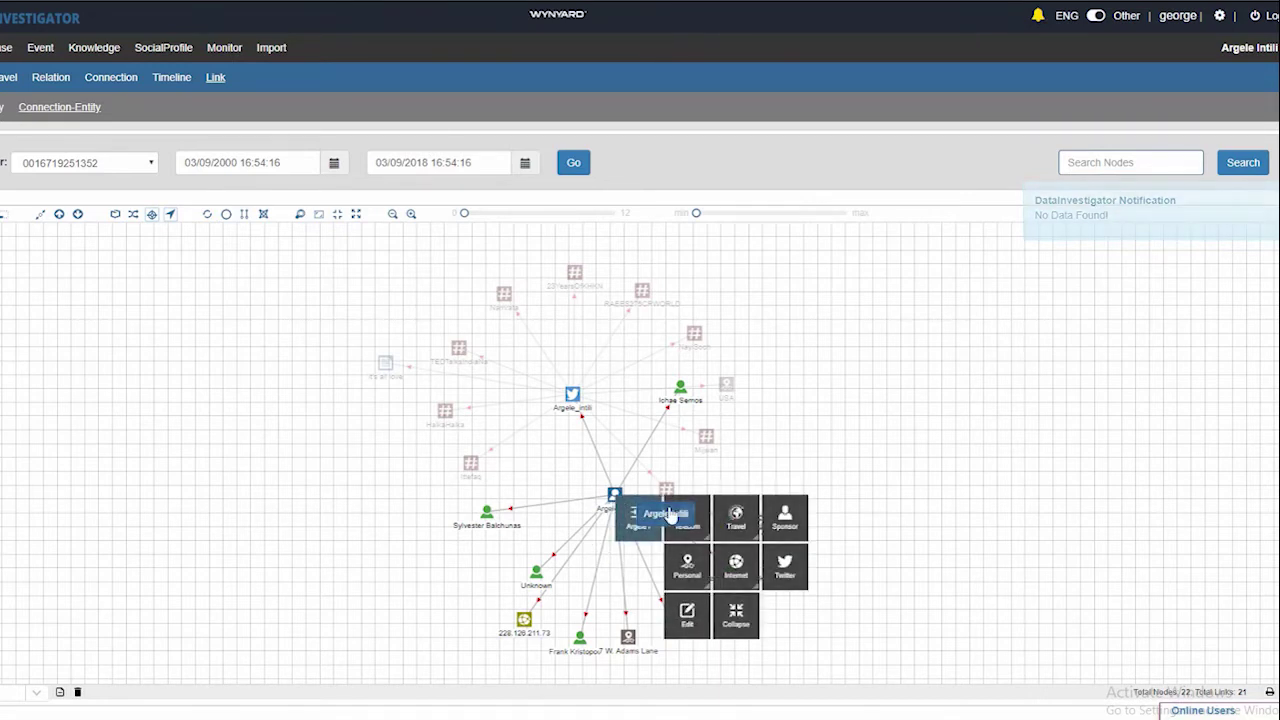
Run a Travel Flight lookup with all passports selected, then drag the RAEES275CRWORLD and 23YearsOfKHKN hashtags right
{"action": "left_click", "coordinate": [740, 519]}
{"action": "left_click", "coordinate": [740, 521]}
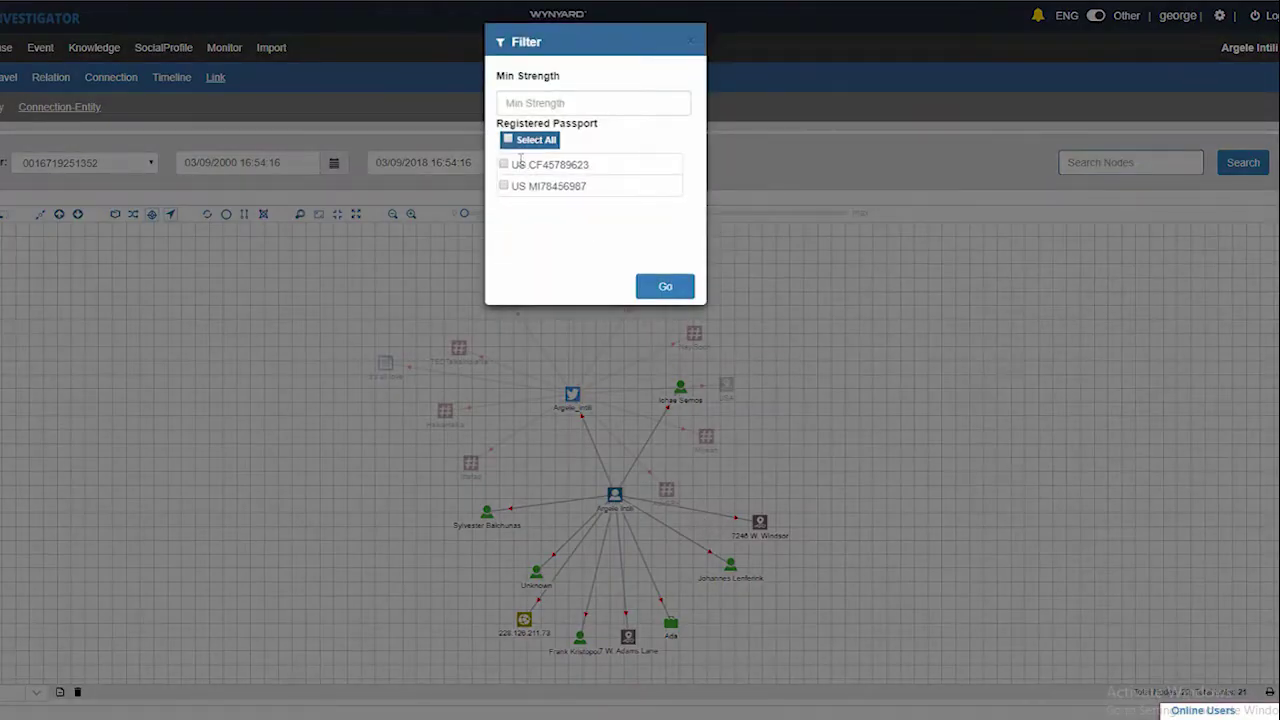
{"action": "left_click", "coordinate": [517, 137]}
{"action": "left_click", "coordinate": [521, 106]}
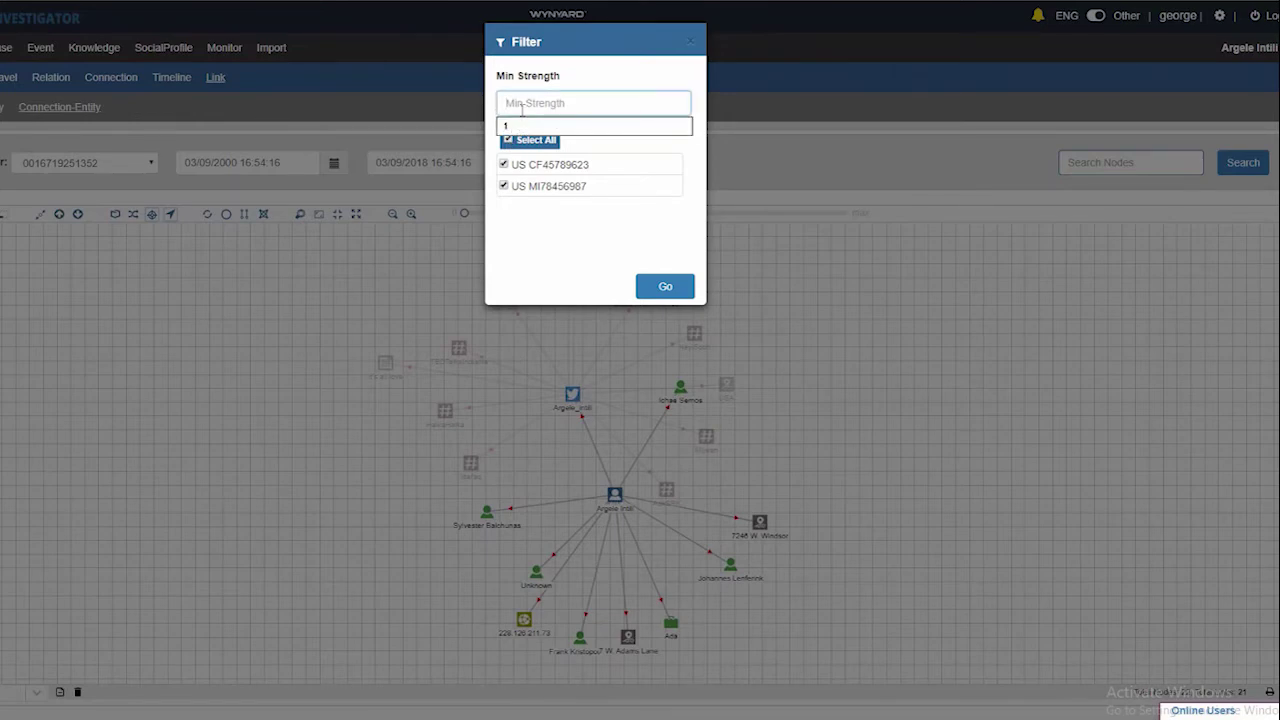
{"action": "left_click", "coordinate": [646, 289]}
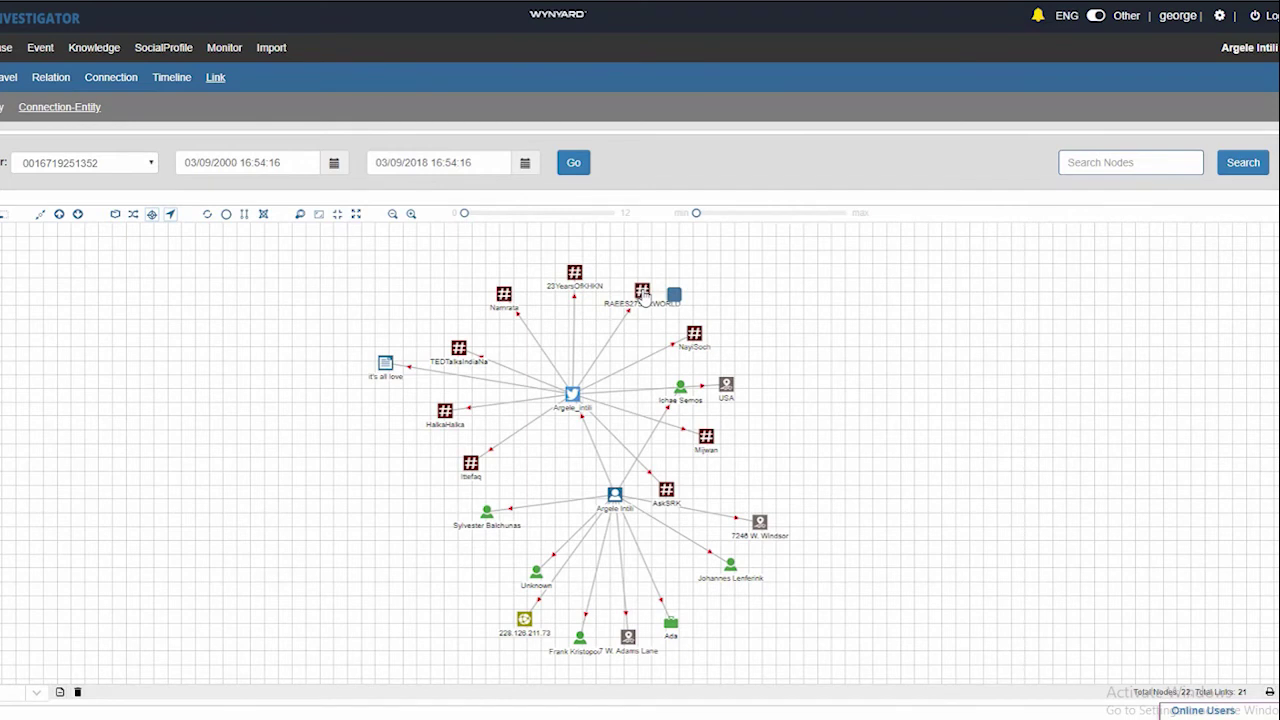
{"action": "left_click_drag", "start_coordinate": [642, 294], "coordinate": [775, 285]}
{"action": "left_click_drag", "start_coordinate": [693, 286], "coordinate": [717, 276]}
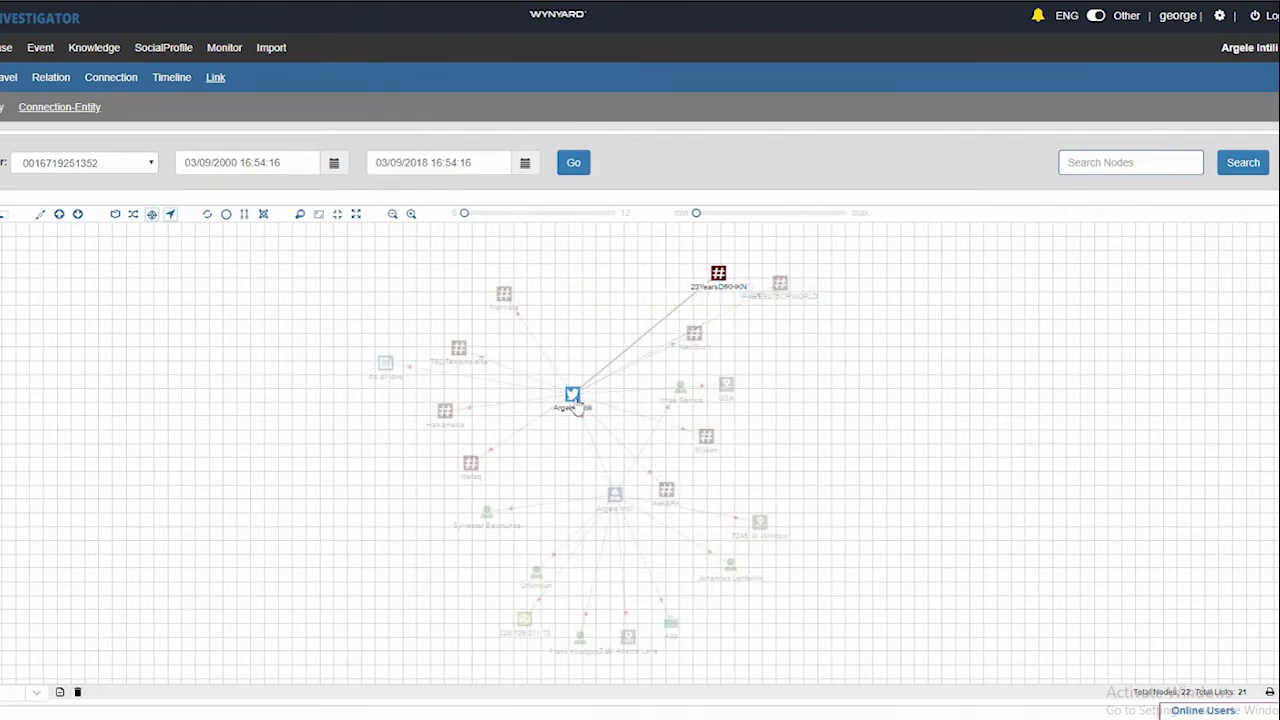